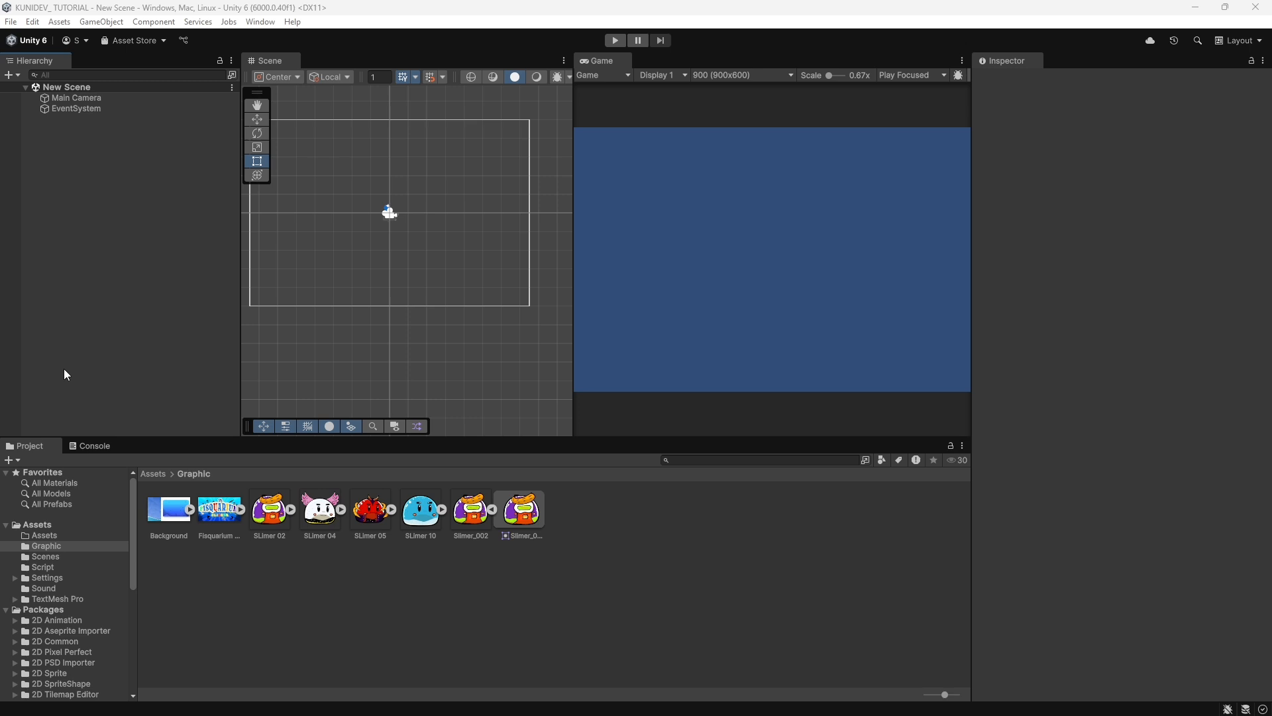
Create a 2D square sprite object in the scene and name it "SLime".
right_click(67, 184)
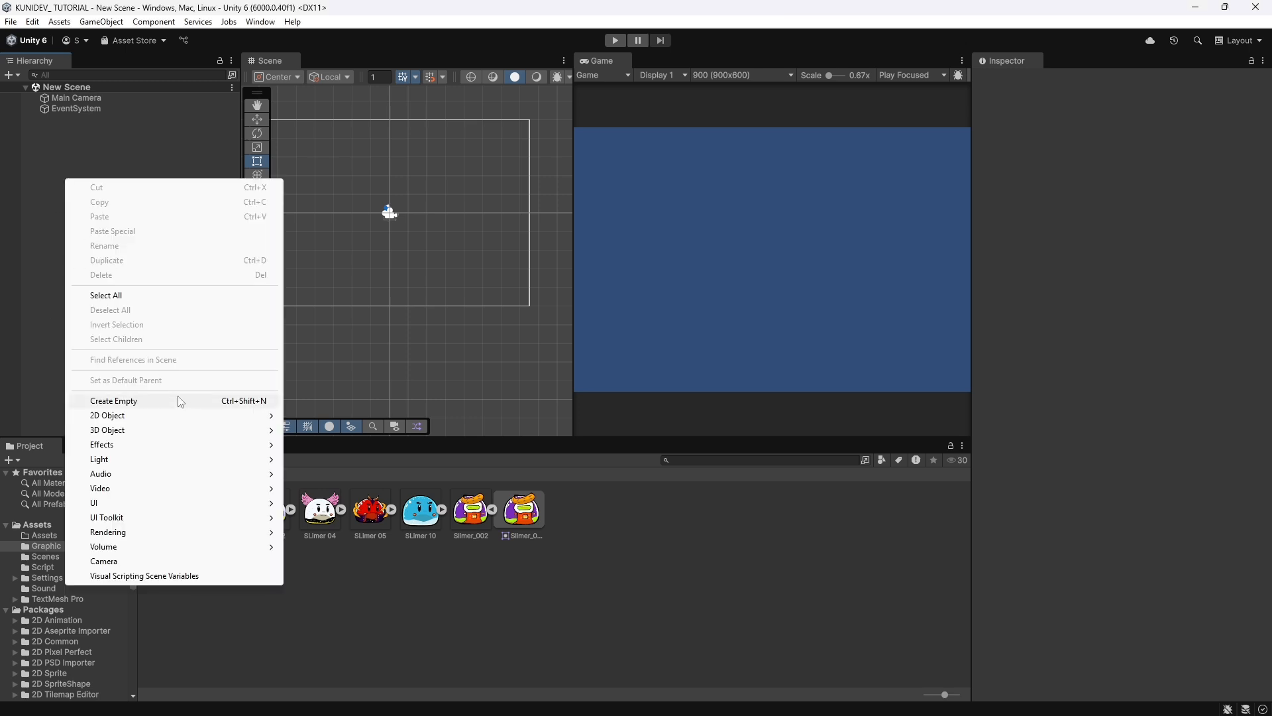
mouse_move(174, 417)
mouse_move(361, 416)
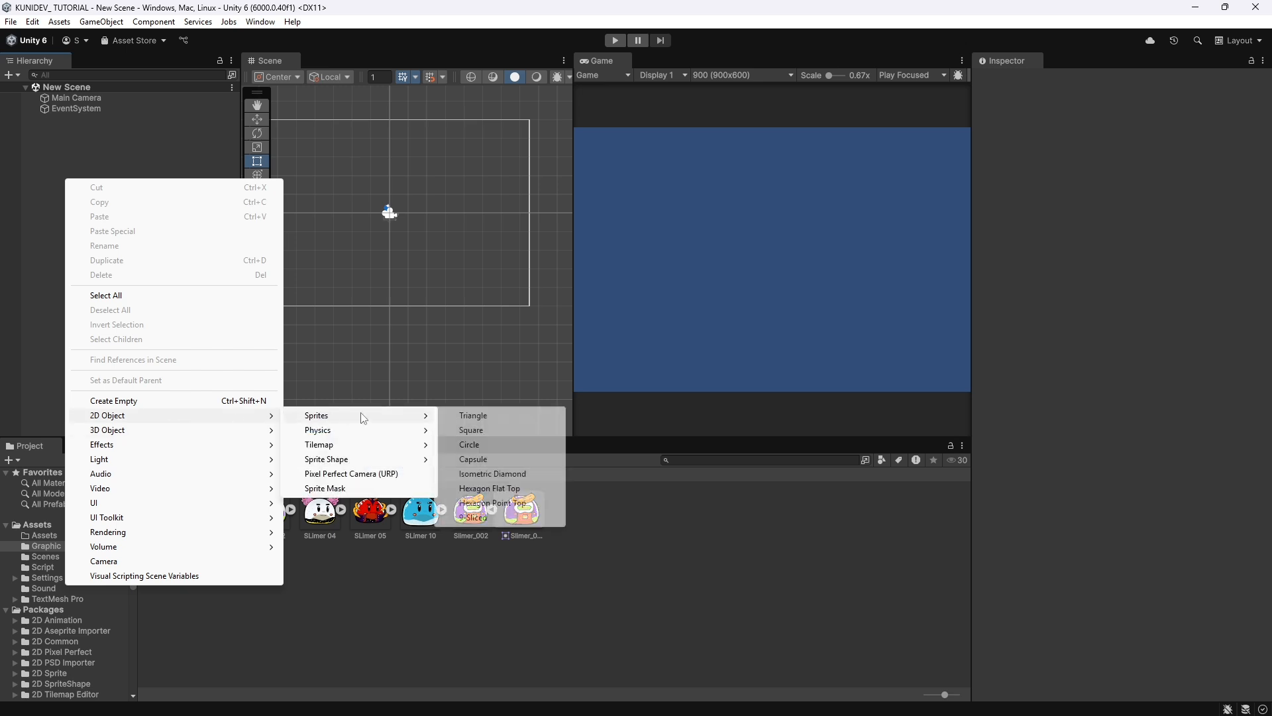
left_click(510, 432)
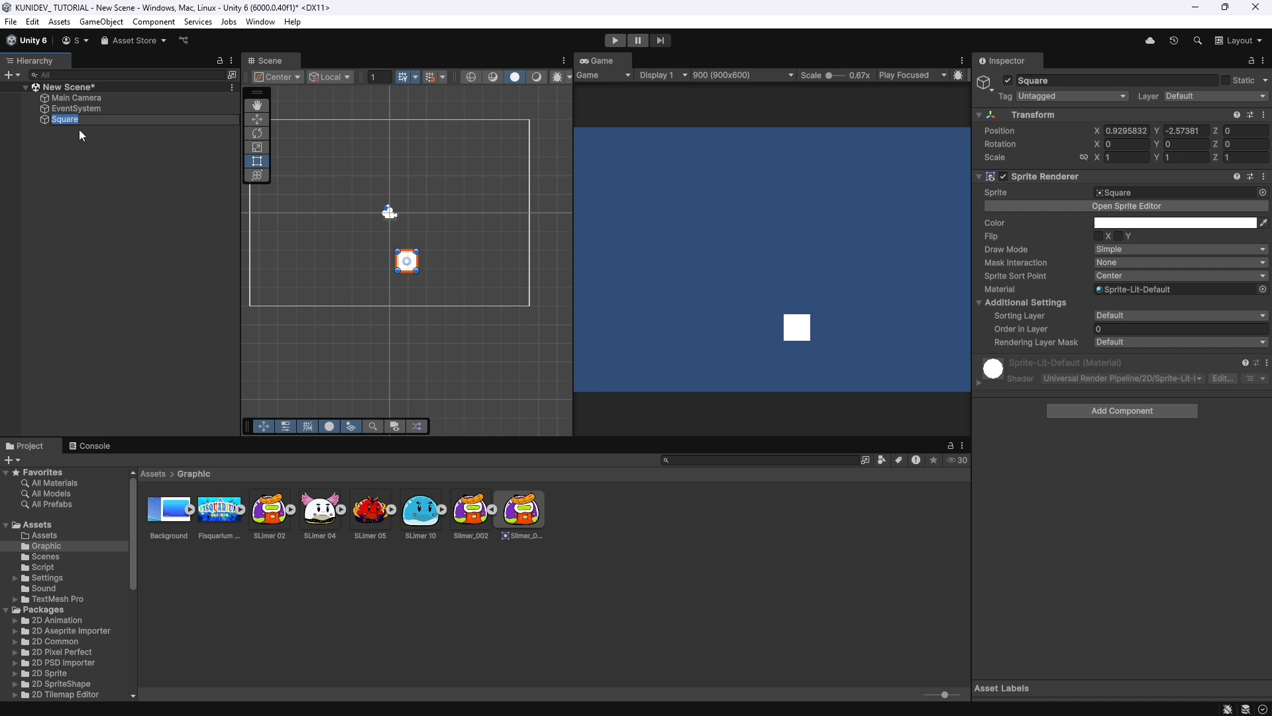
type("SLime")
key("Return")
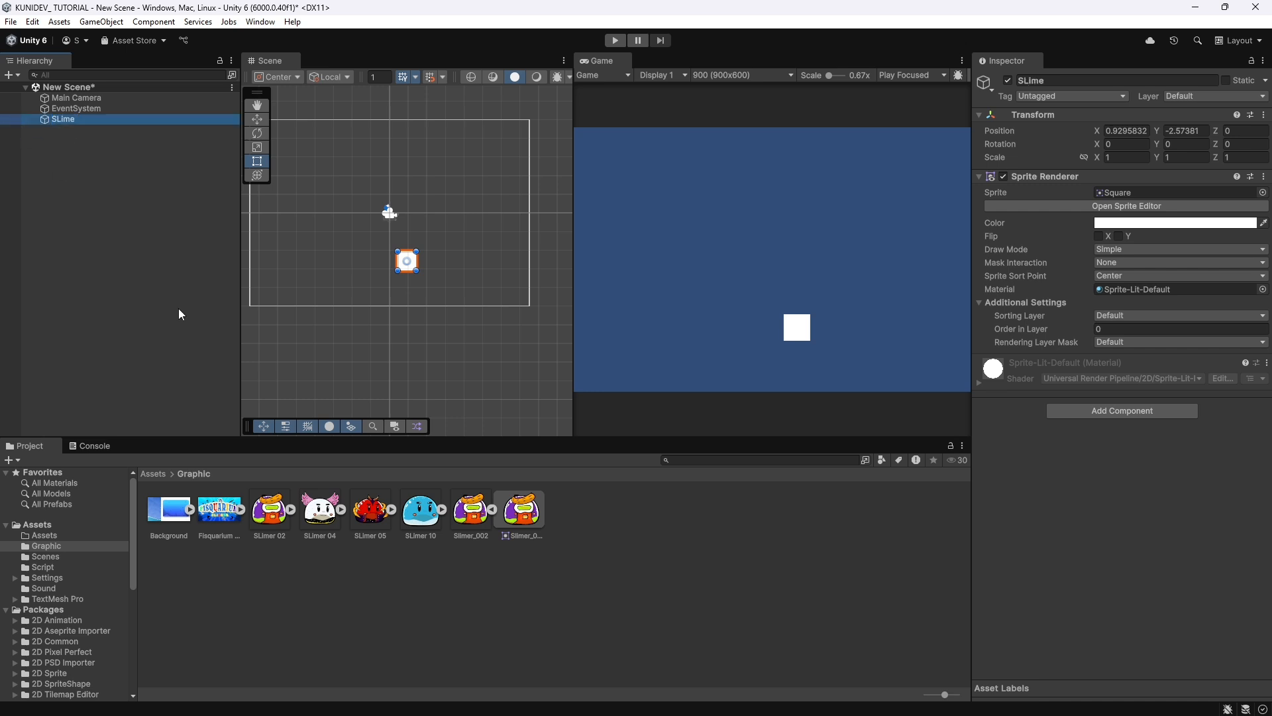
Assign the SLimer 10 graphic as SLime's sprite and move the object to about X -2.55, Y 1.69.
left_click_drag(431, 528, 1158, 193)
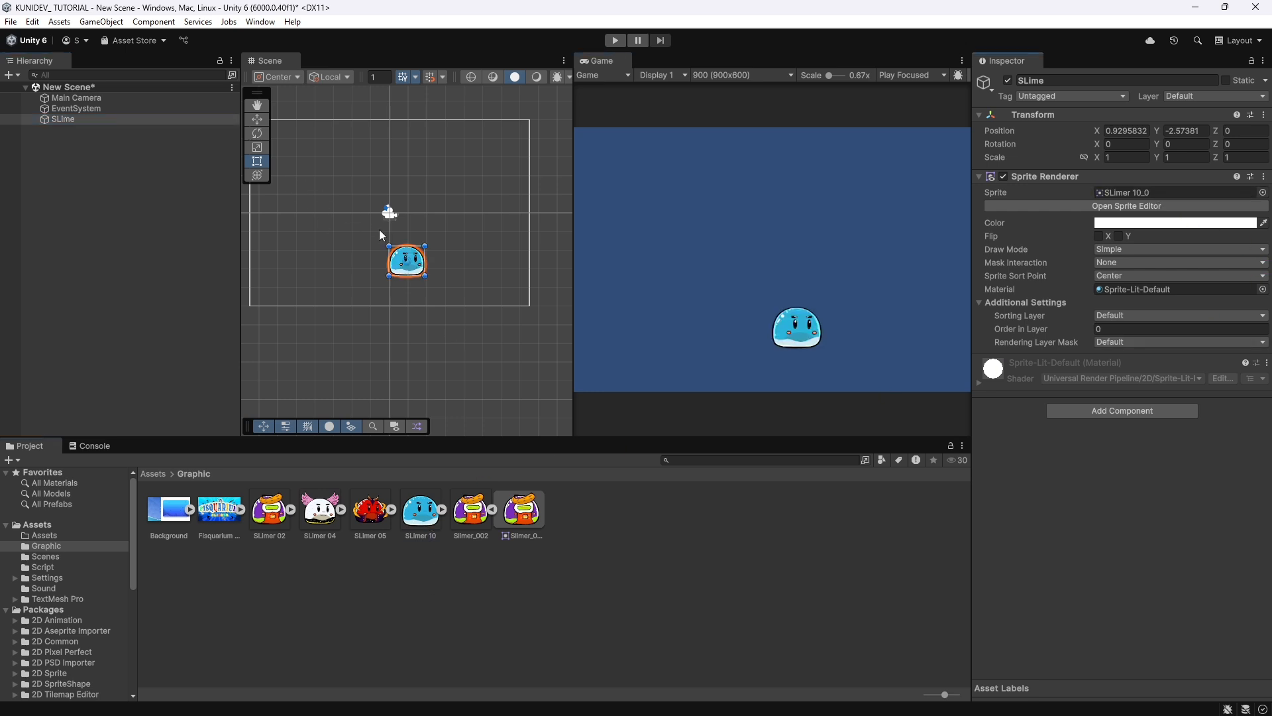
left_click_drag(416, 267, 351, 188)
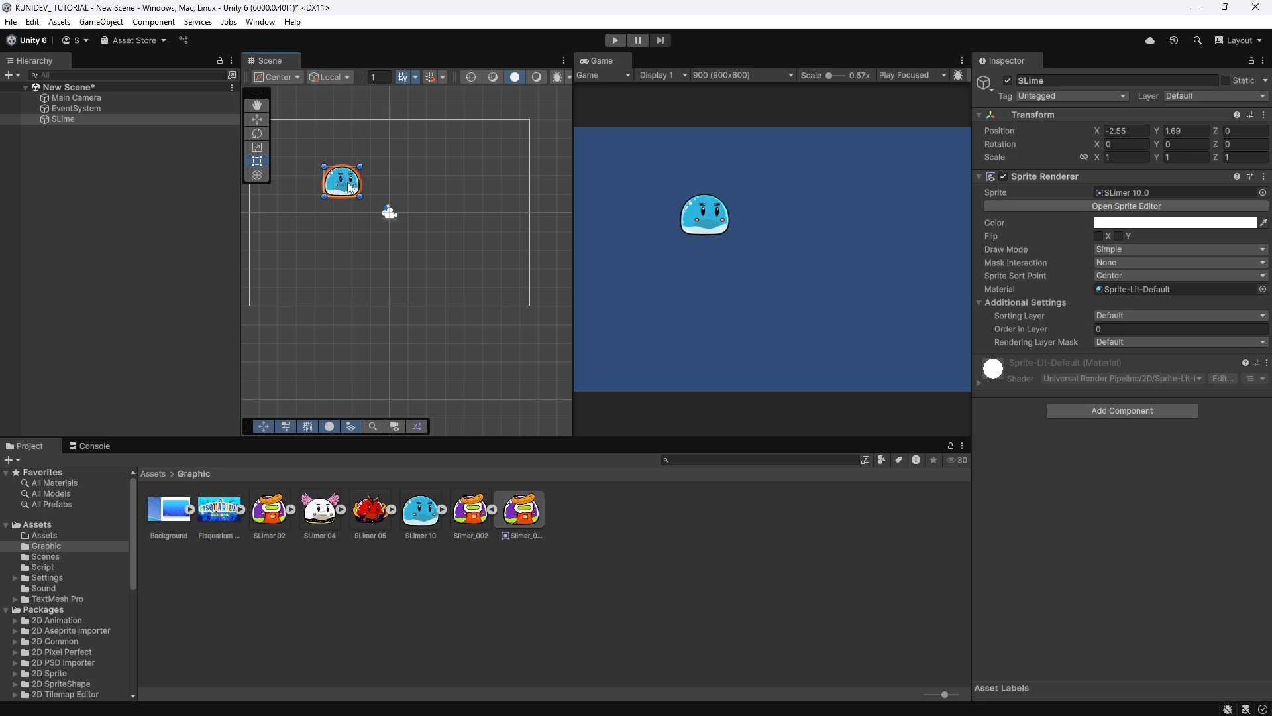
Create a new folder named "Prefab" directly inside the Assets folder.
left_click(42, 526)
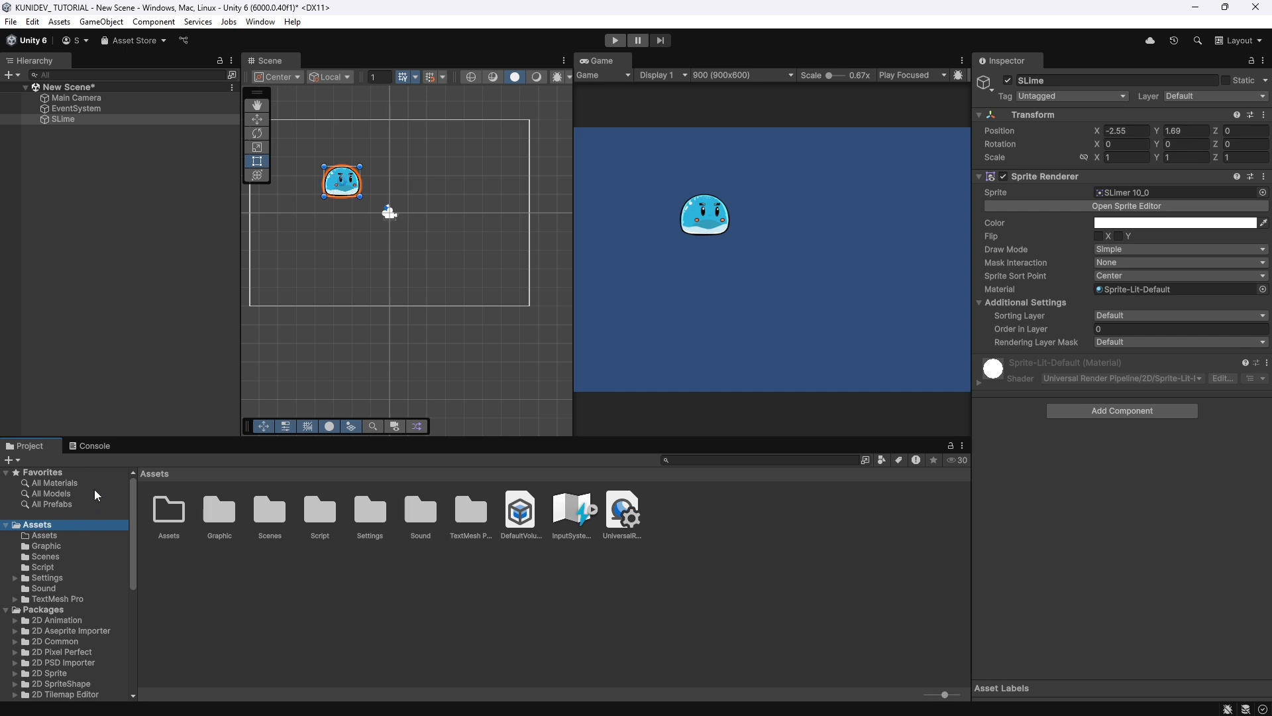
right_click(400, 615)
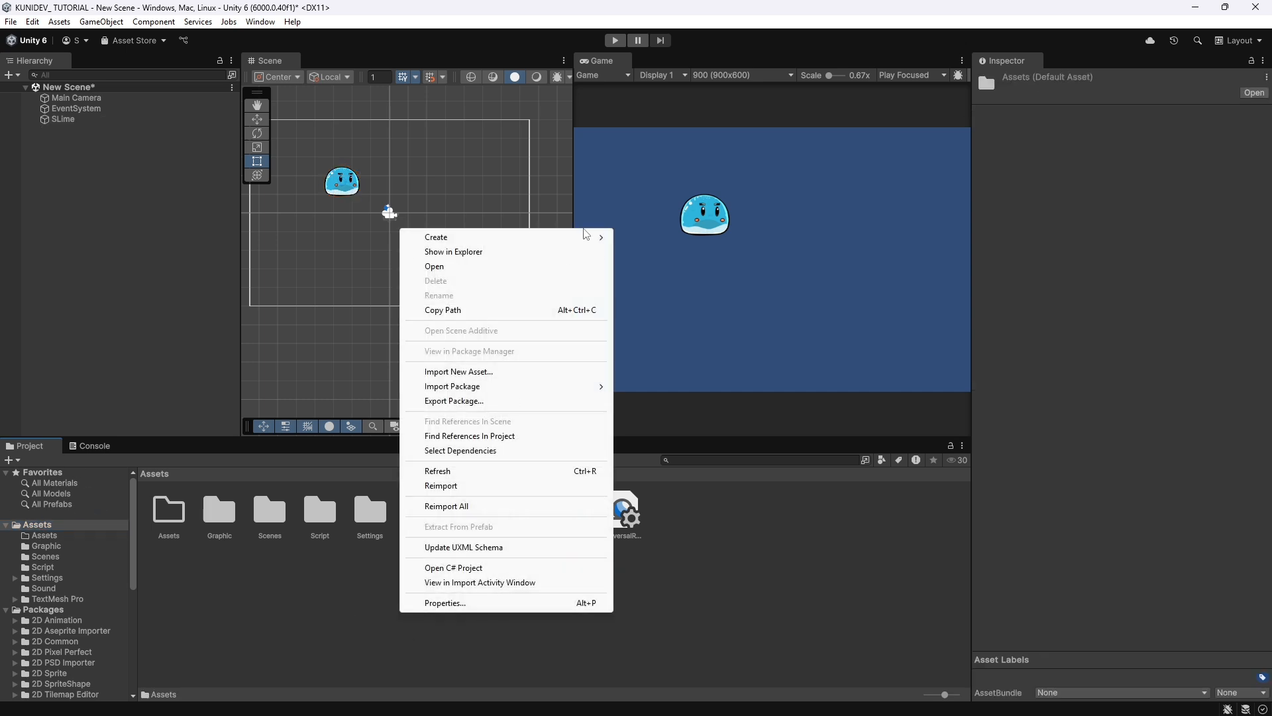
mouse_move(438, 237)
left_click(653, 240)
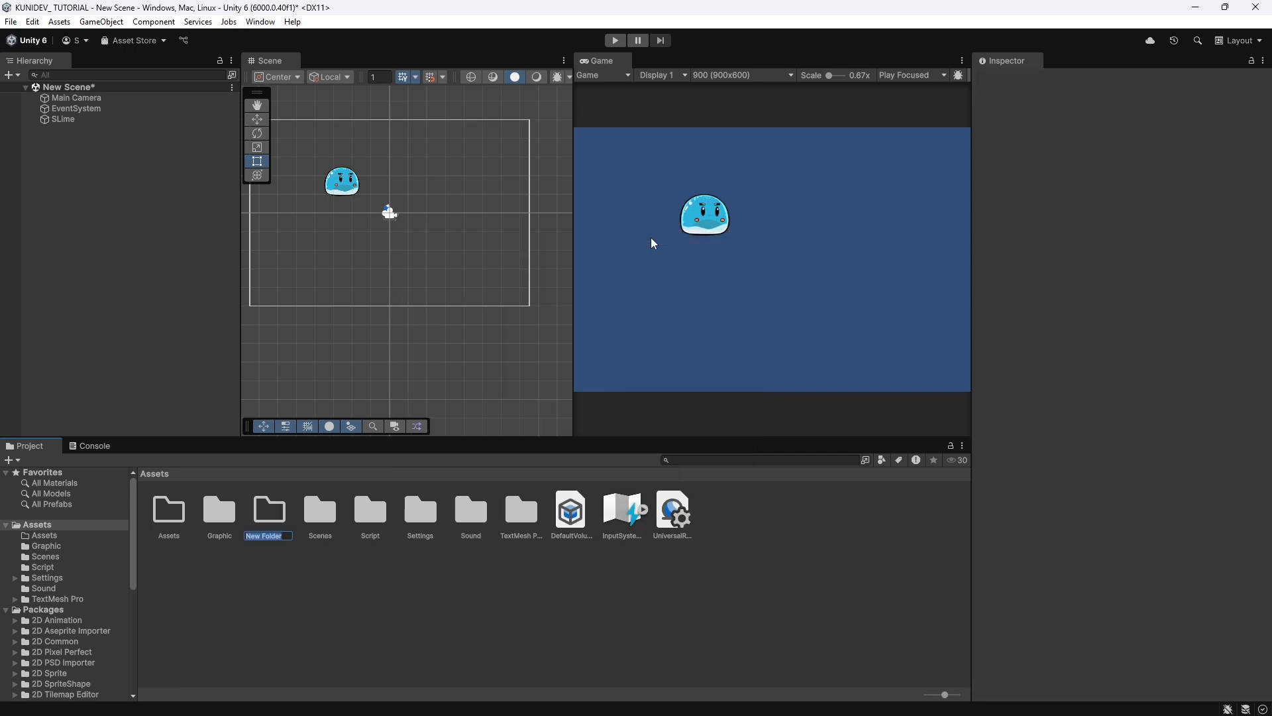
type("Prefab")
key("Return")
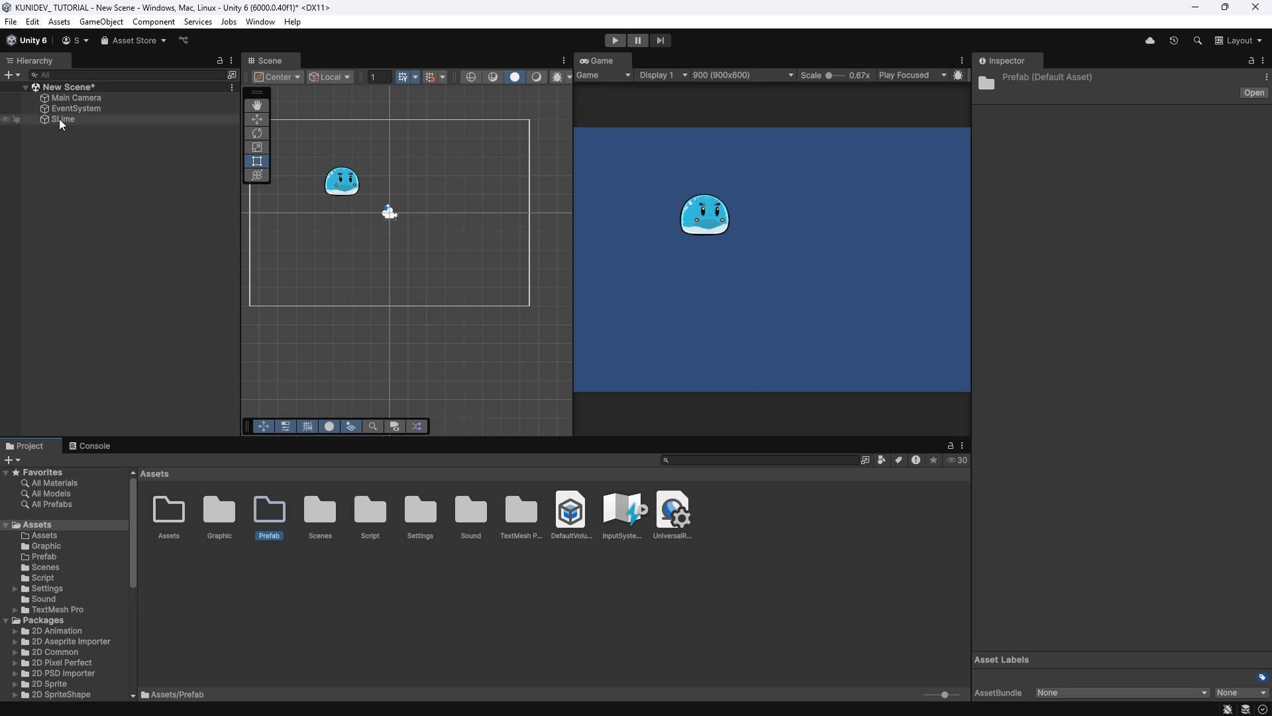
Save the SLime object as a prefab in the Prefab folder, and move its scene instance to about X -3.51, Y 1.19.
left_click_drag(62, 125, 271, 518)
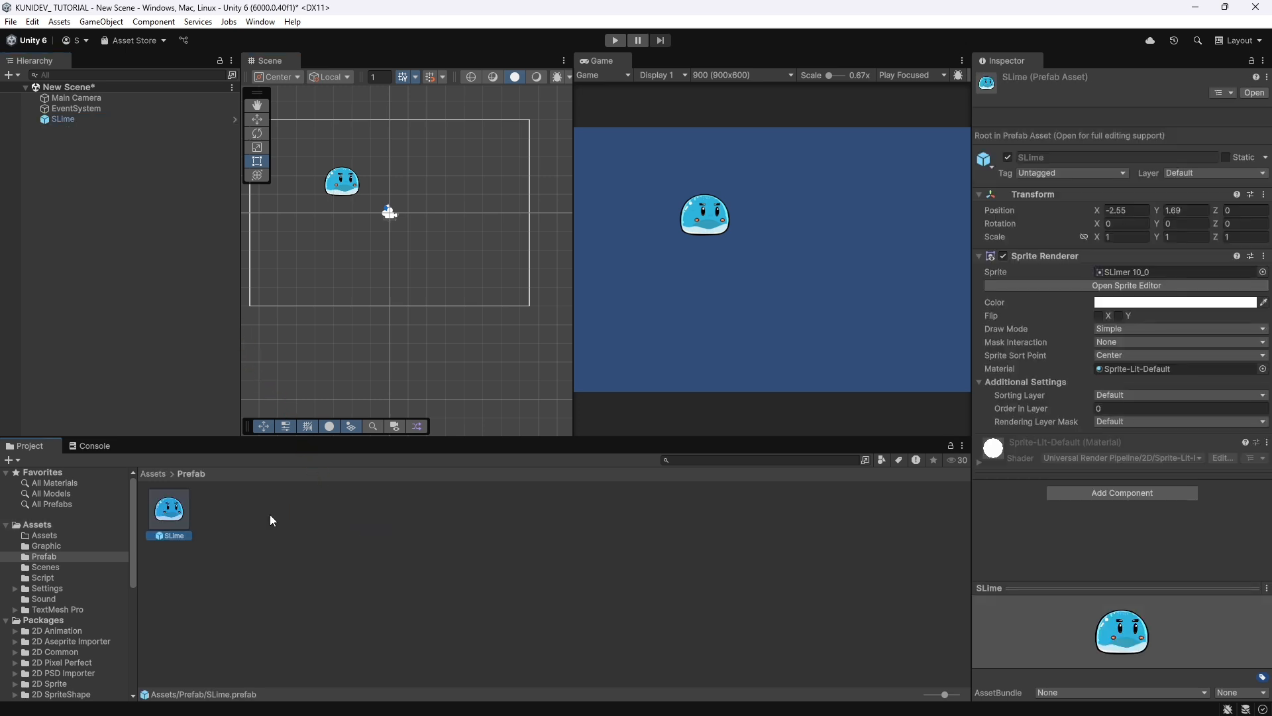
left_click(52, 120)
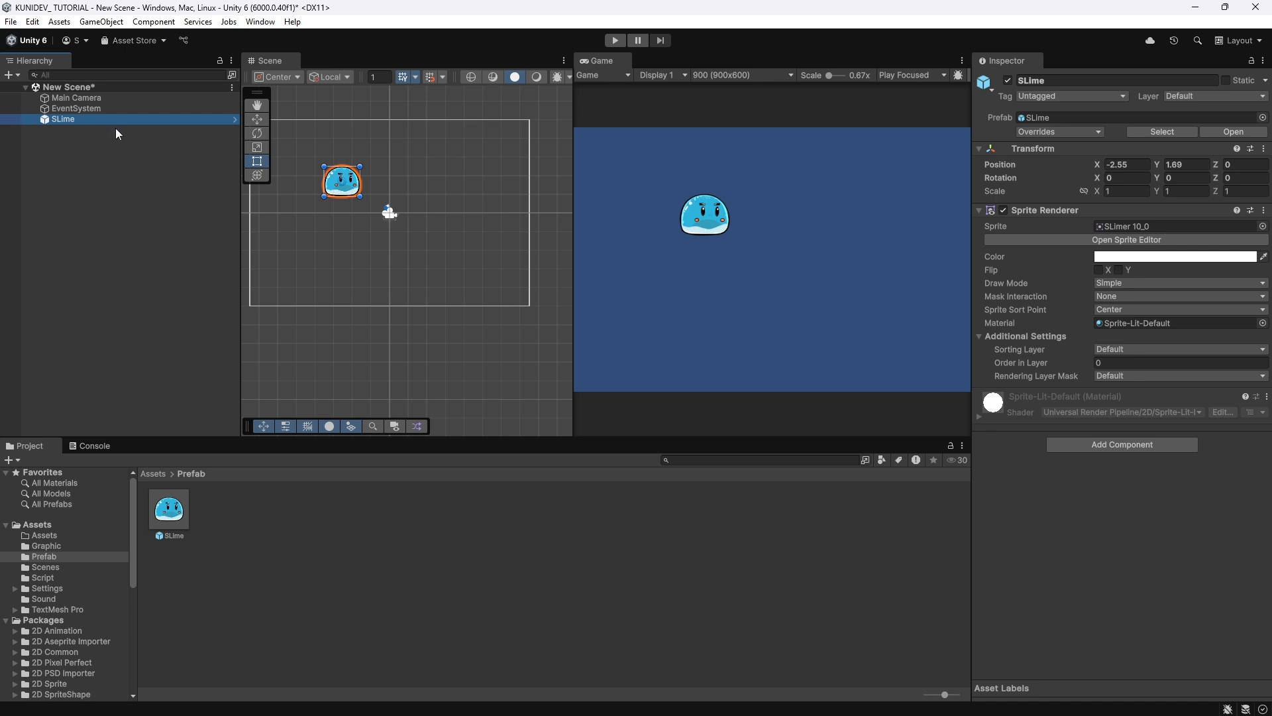
left_click(94, 107)
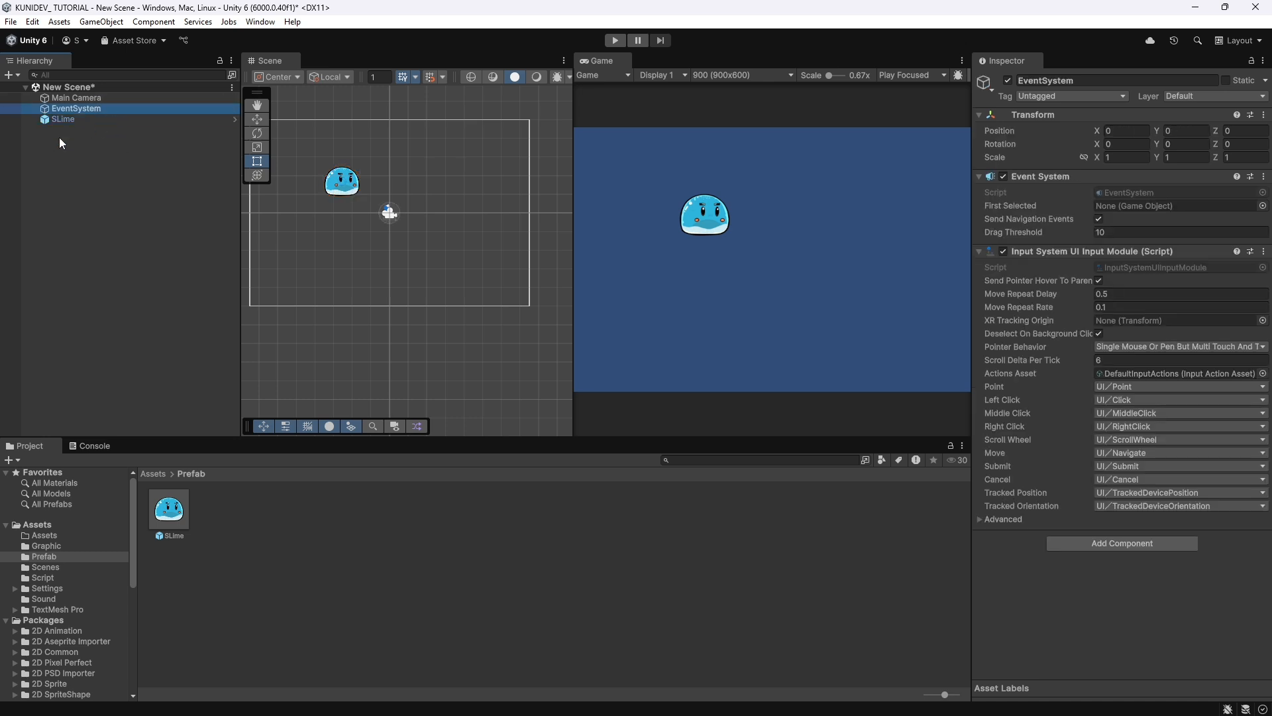
left_click(89, 120)
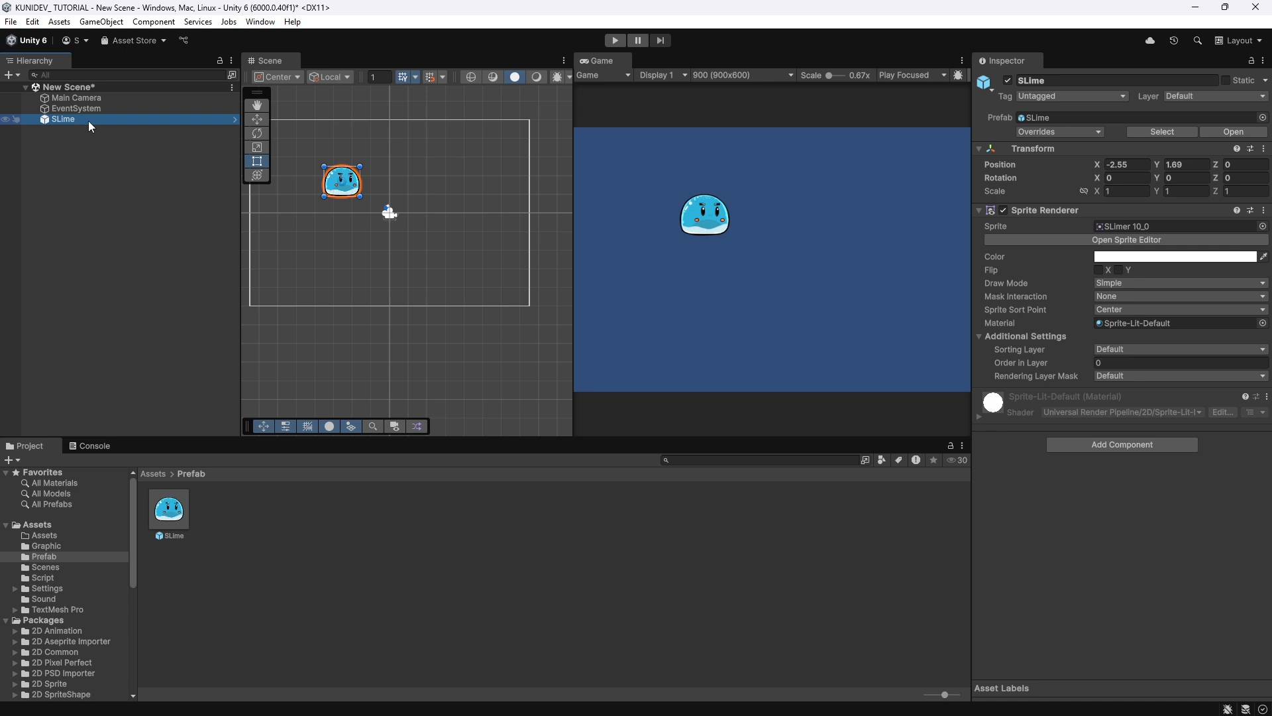
left_click_drag(342, 182, 324, 191)
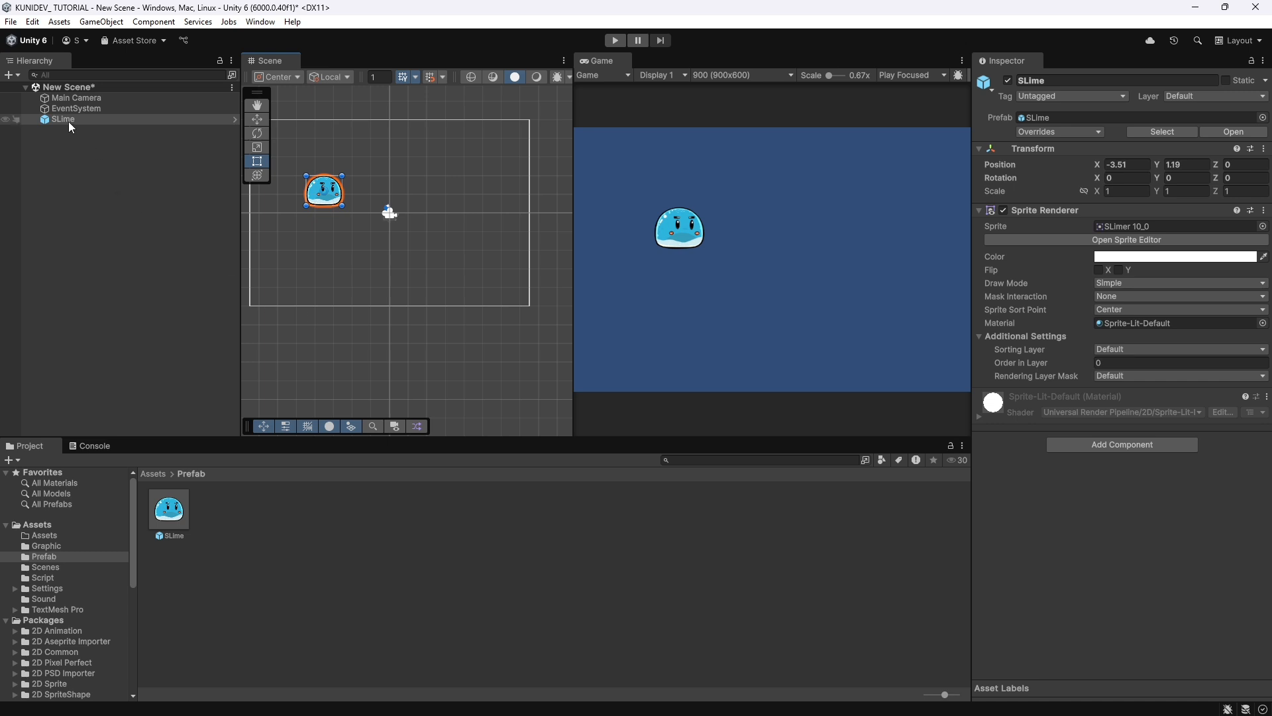
Add two more SLime prefab instances to the scene, one at about X 1.11, Y 1.51 and the other below and to its right.
left_click_drag(69, 122, 154, 287)
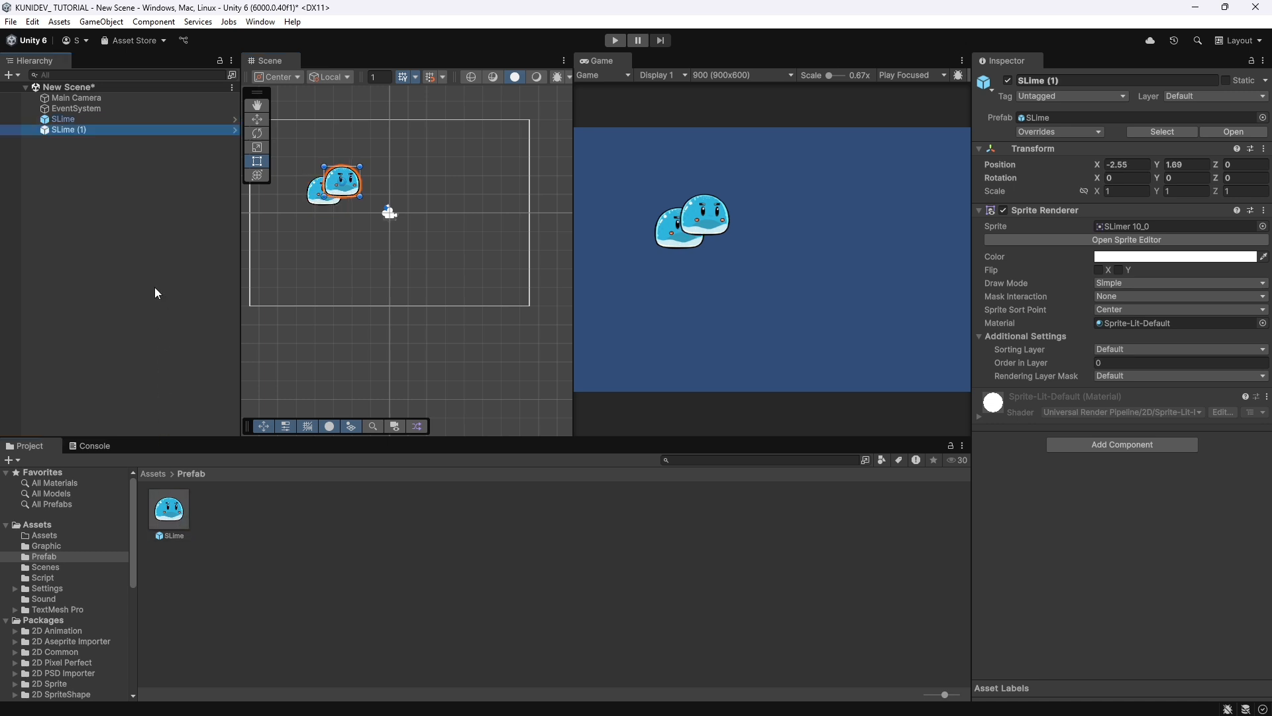
left_click_drag(339, 208, 412, 195)
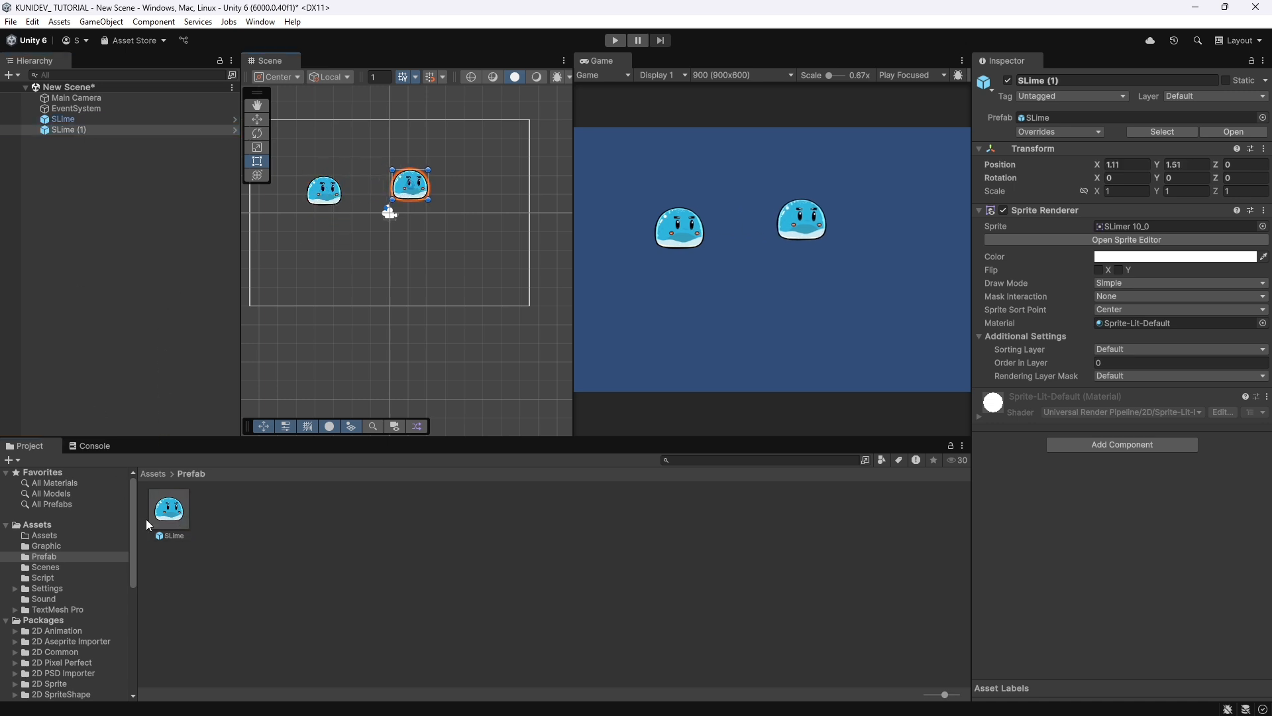
left_click_drag(151, 517, 136, 285)
left_click_drag(355, 180, 450, 237)
Add another instance of the SLime prefab to the scene and duplicate it three times.
left_click_drag(173, 527, 68, 149)
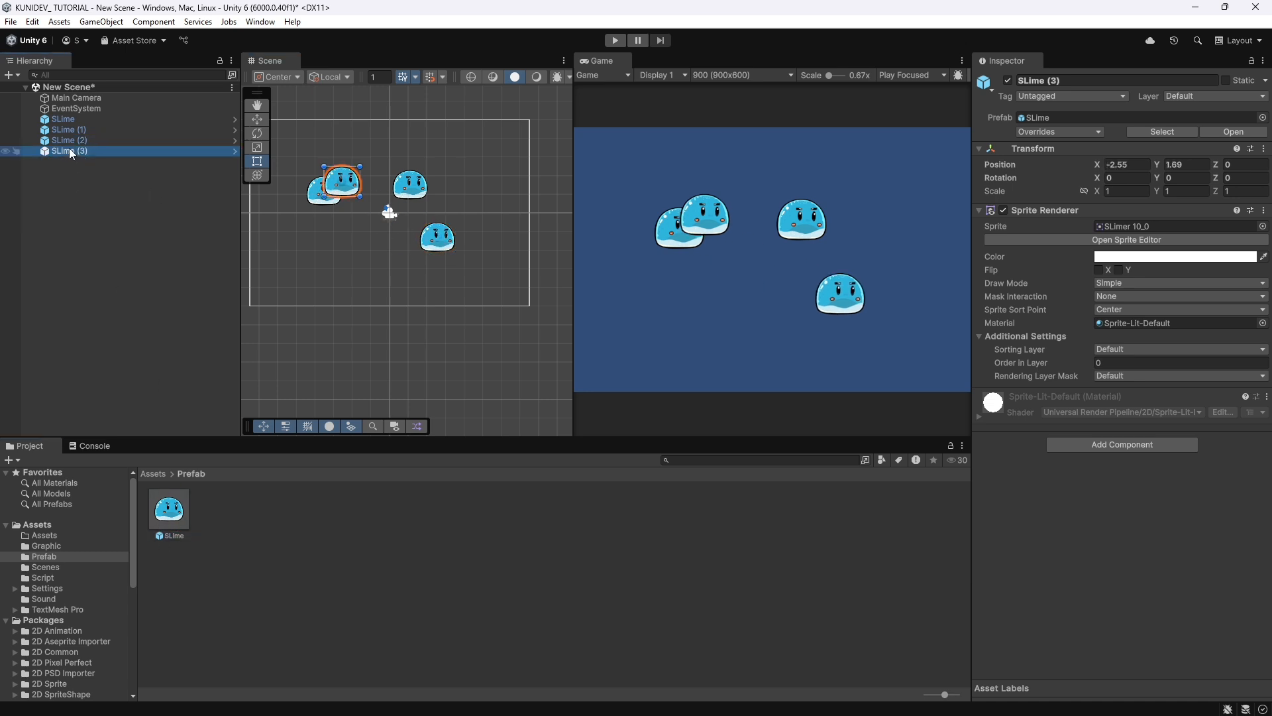
key("ctrl+d")
key("ctrl+d")
key("ctrl+d")
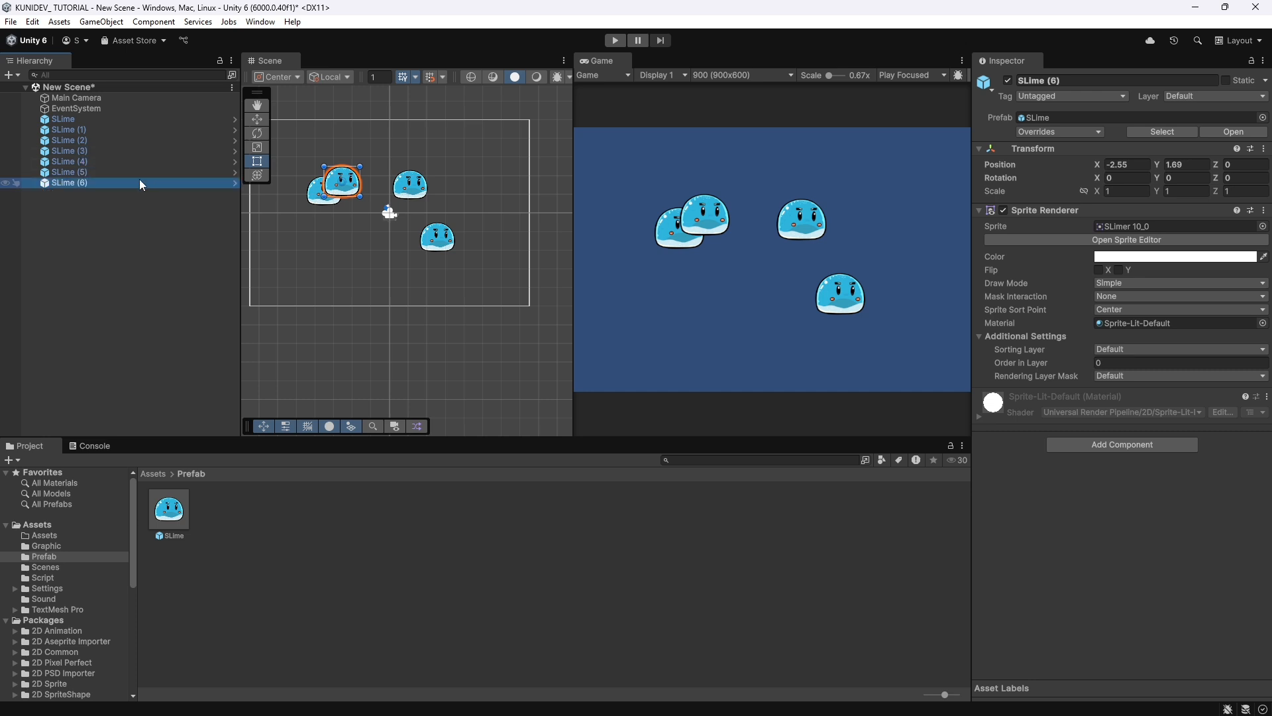
Spread the four overlapping slimes across the camera frame, with SLime (4) at about X -1.73, Y 3.72 and SLime (3) at about X 5.88, Y -1.23.
left_click_drag(331, 191, 333, 270)
left_click(62, 172)
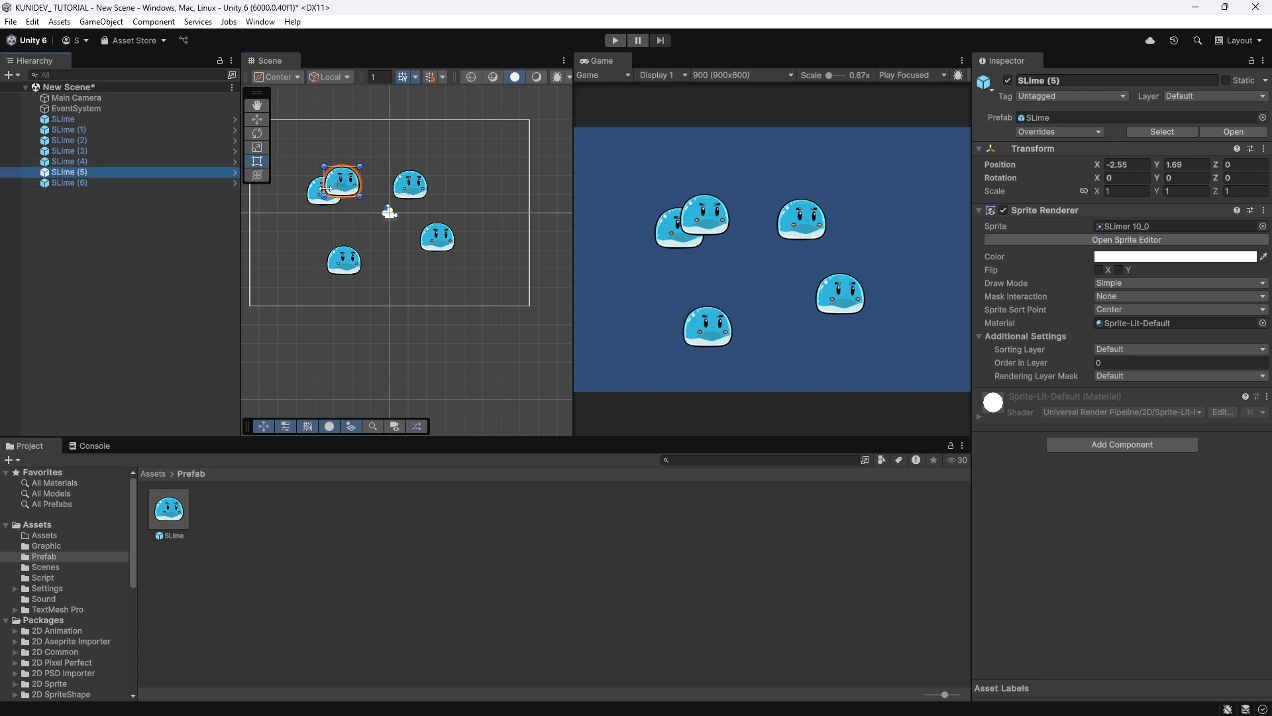
left_click_drag(325, 188, 452, 161)
left_click(82, 161)
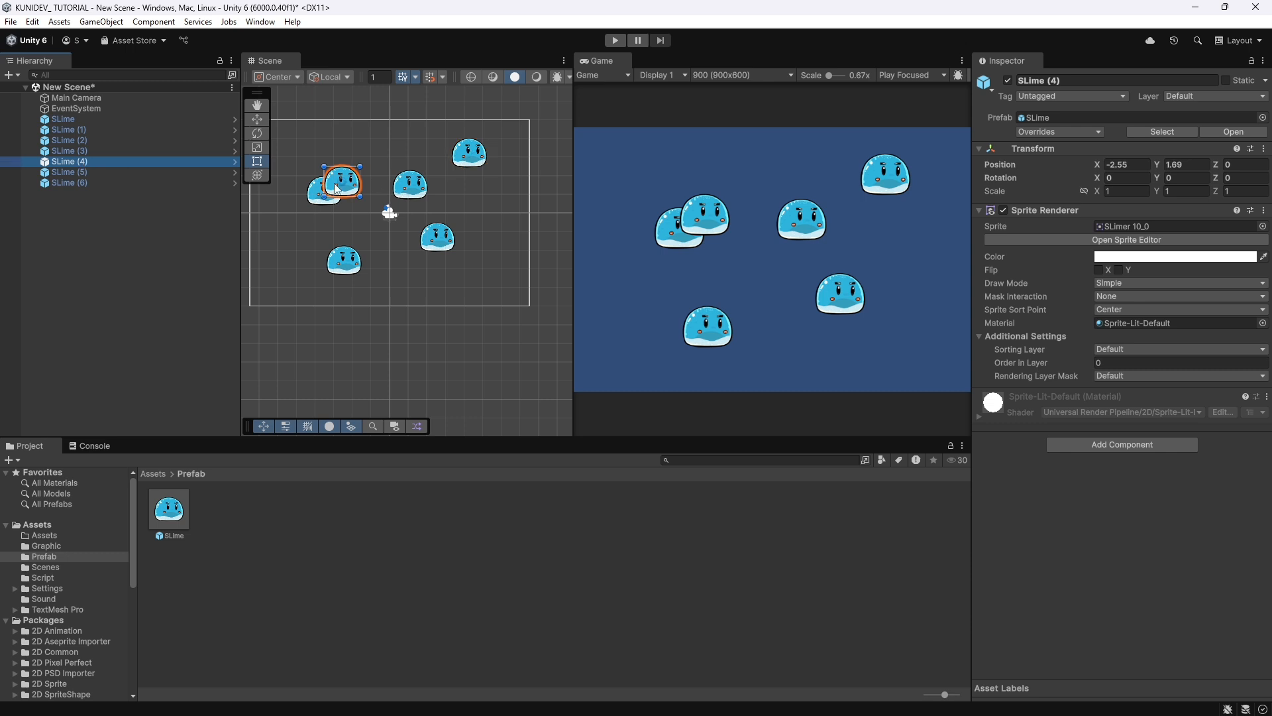
left_click_drag(337, 188, 352, 151)
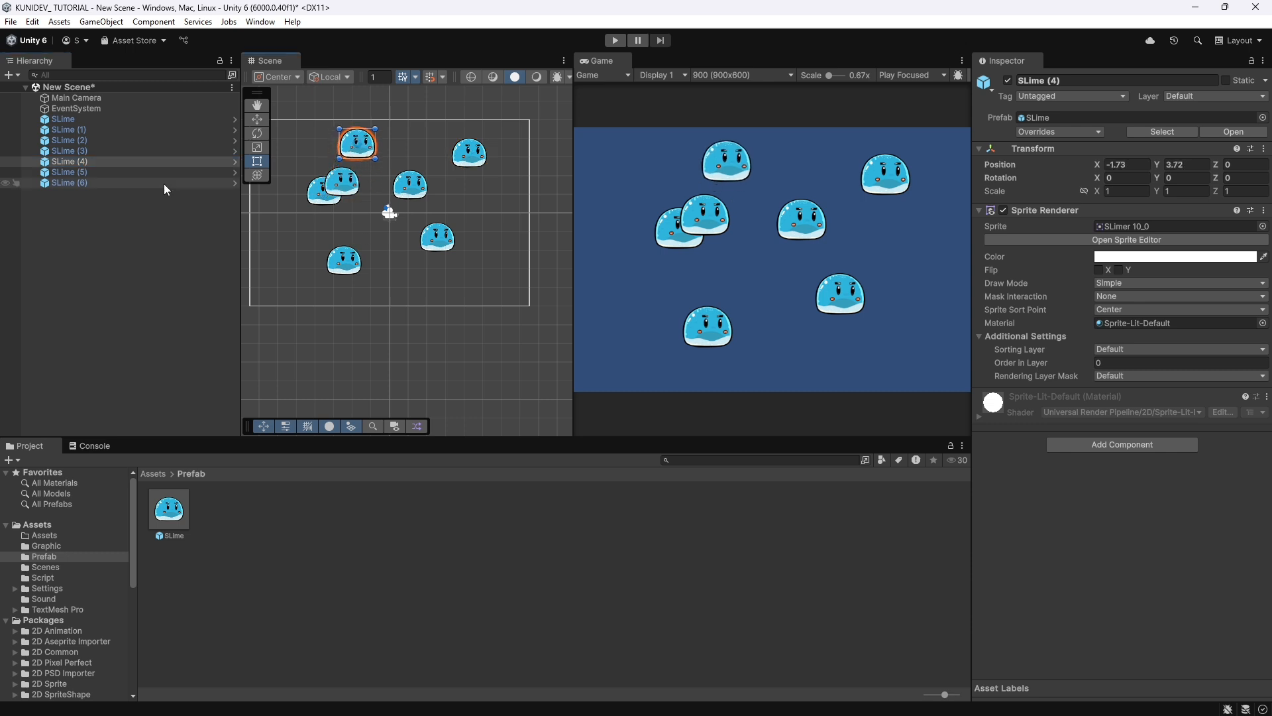
left_click(85, 151)
left_click_drag(346, 193, 504, 252)
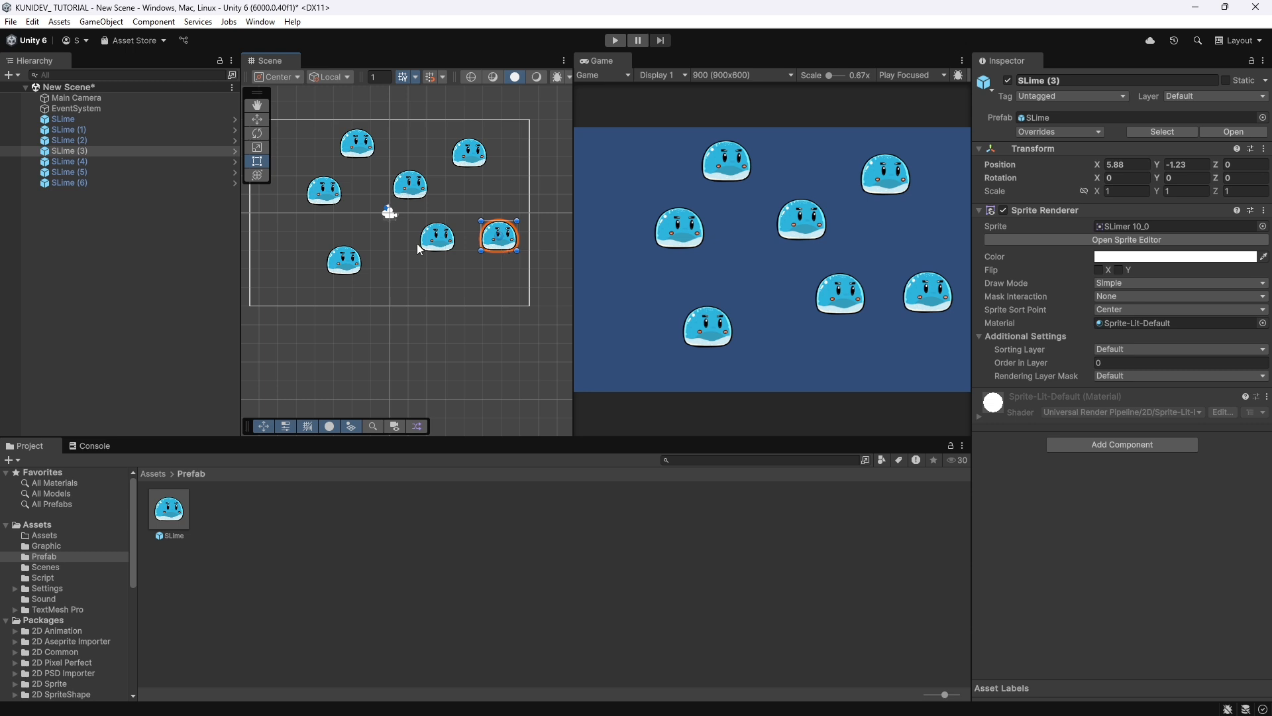
Set the X and Y scale of the first SLime instance to 1.5.
left_click(82, 120)
left_click(1119, 191)
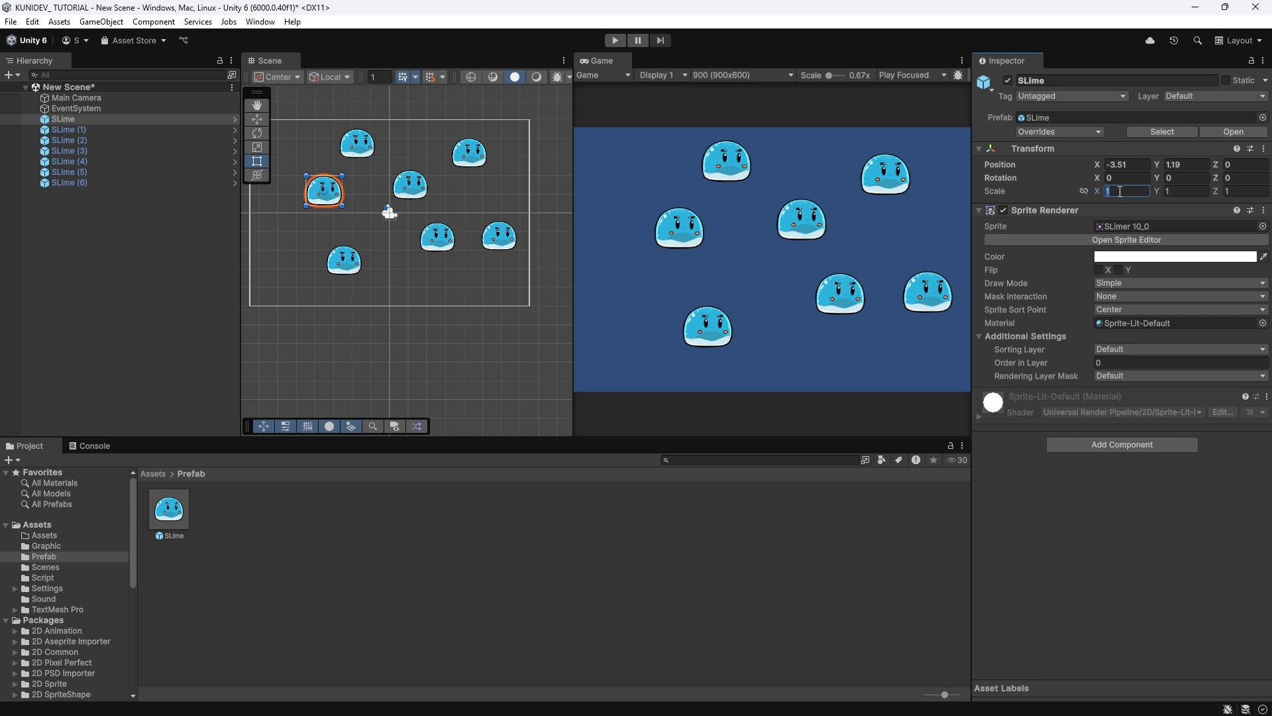
left_click(1119, 191)
type(".5")
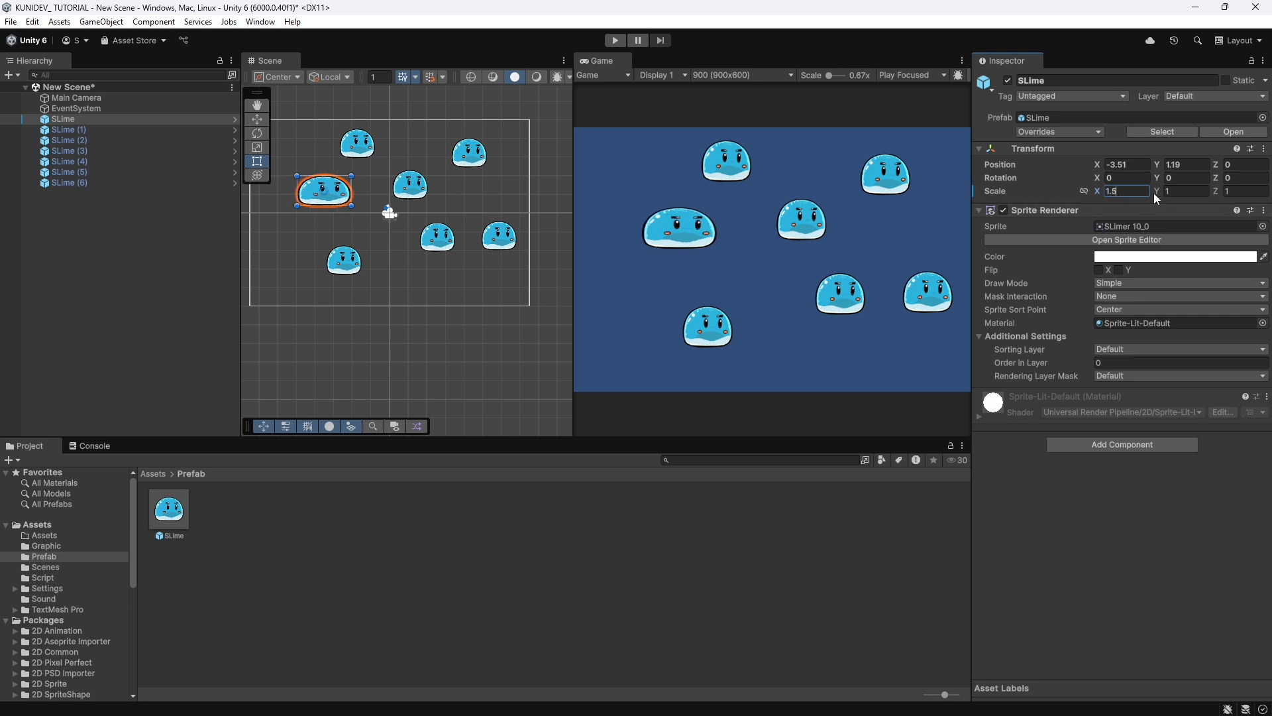
left_click(1173, 192)
left_click(1173, 191)
type(".5")
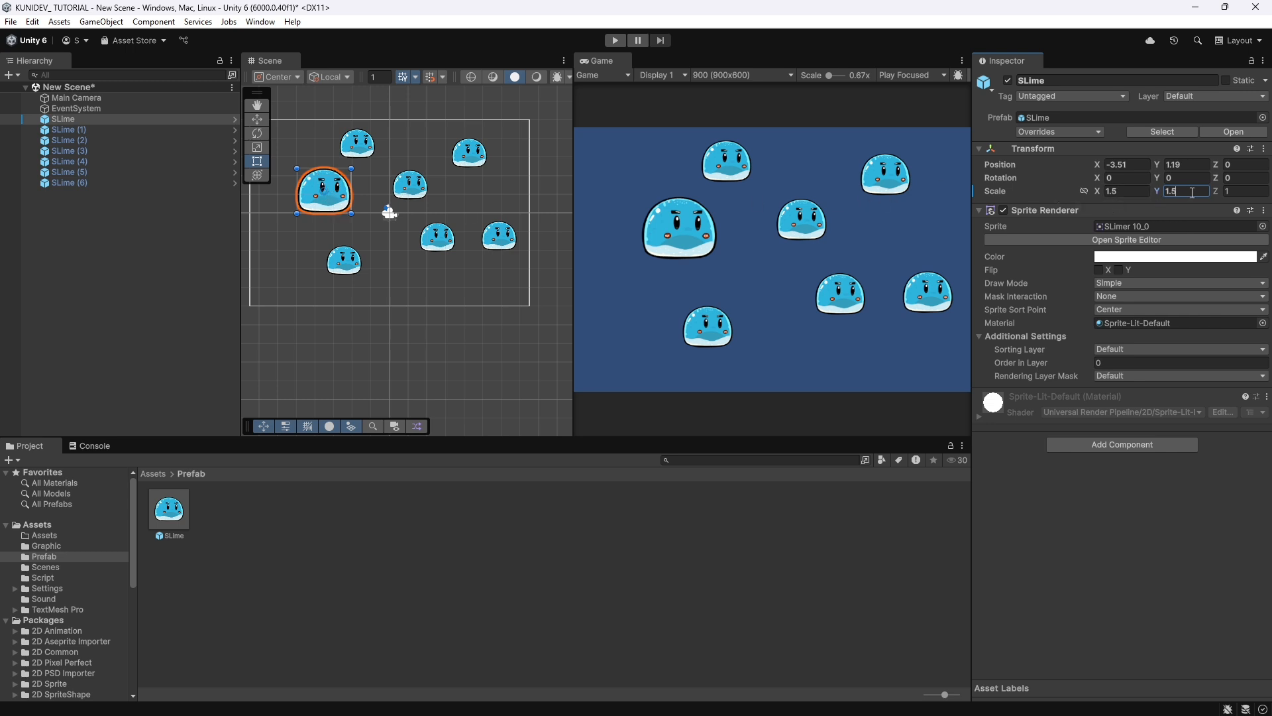
Apply all overrides of the first SLime instance to the SLime prefab.
left_click(1091, 136)
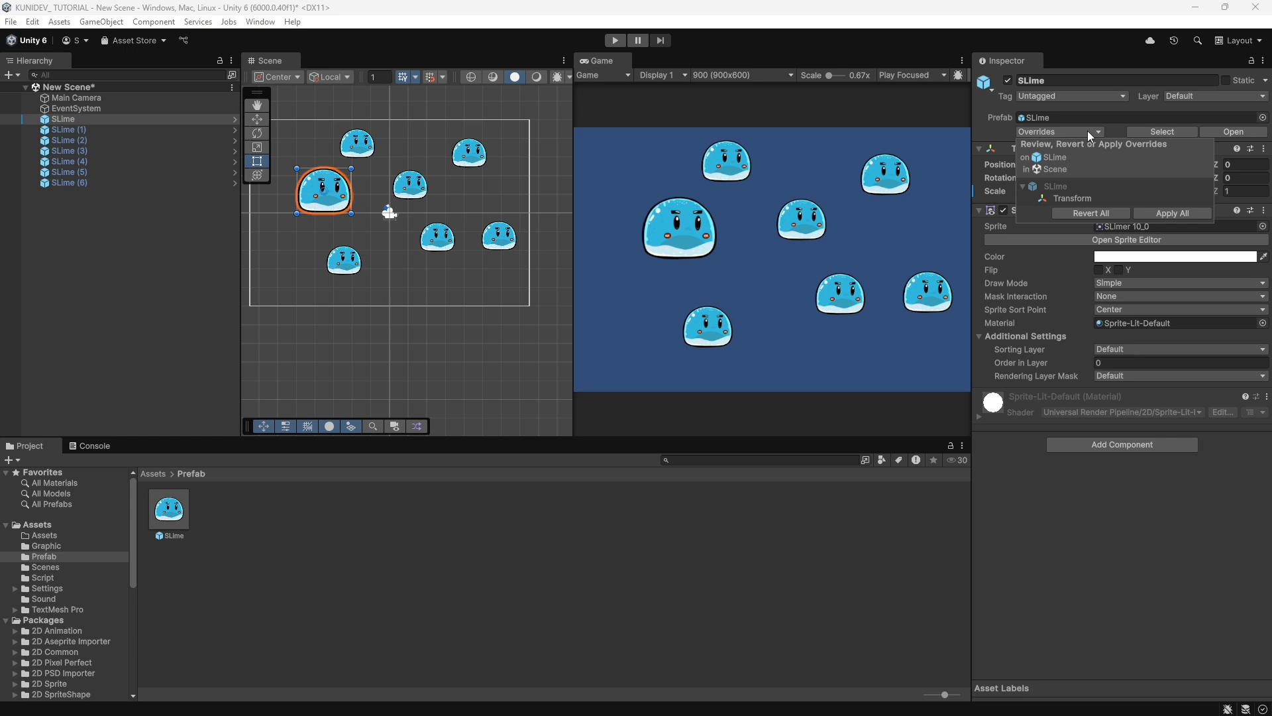
left_click(1161, 213)
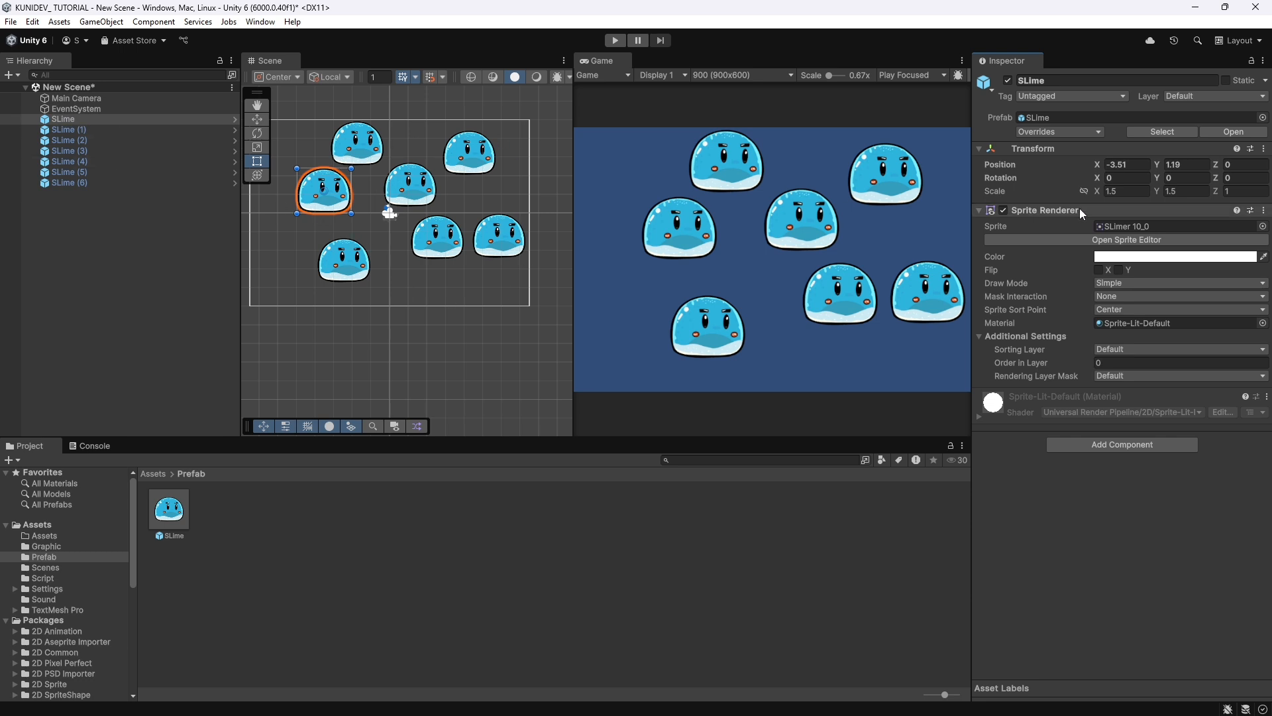
left_click(1184, 179)
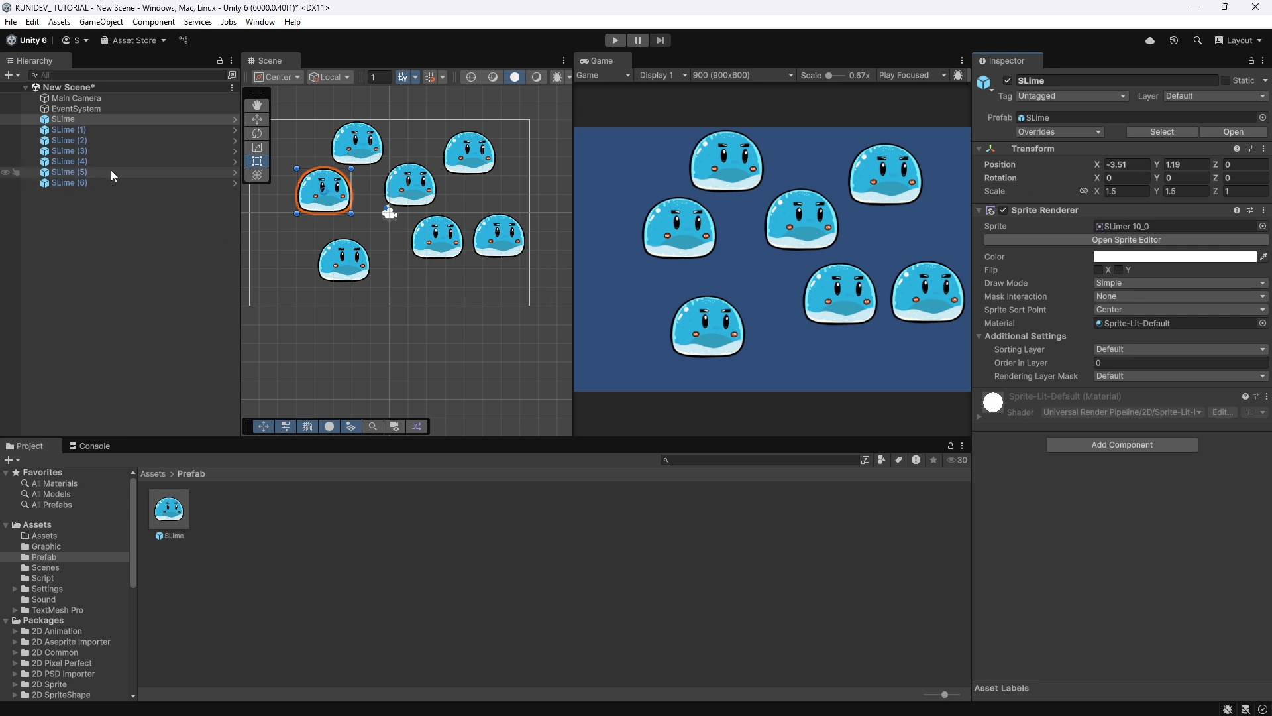
Check the scale values of the instances SLime (1) through SLime (6) one after another.
left_click(81, 129)
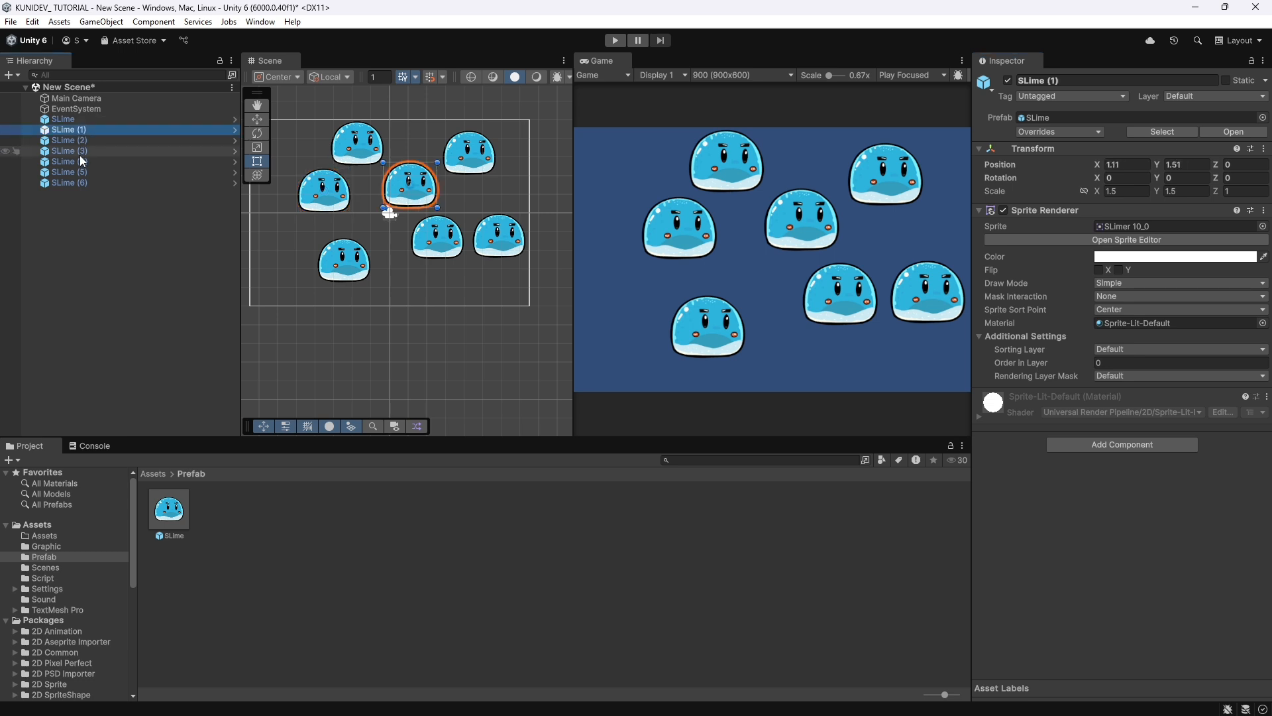
left_click(77, 142)
left_click(71, 153)
left_click(72, 163)
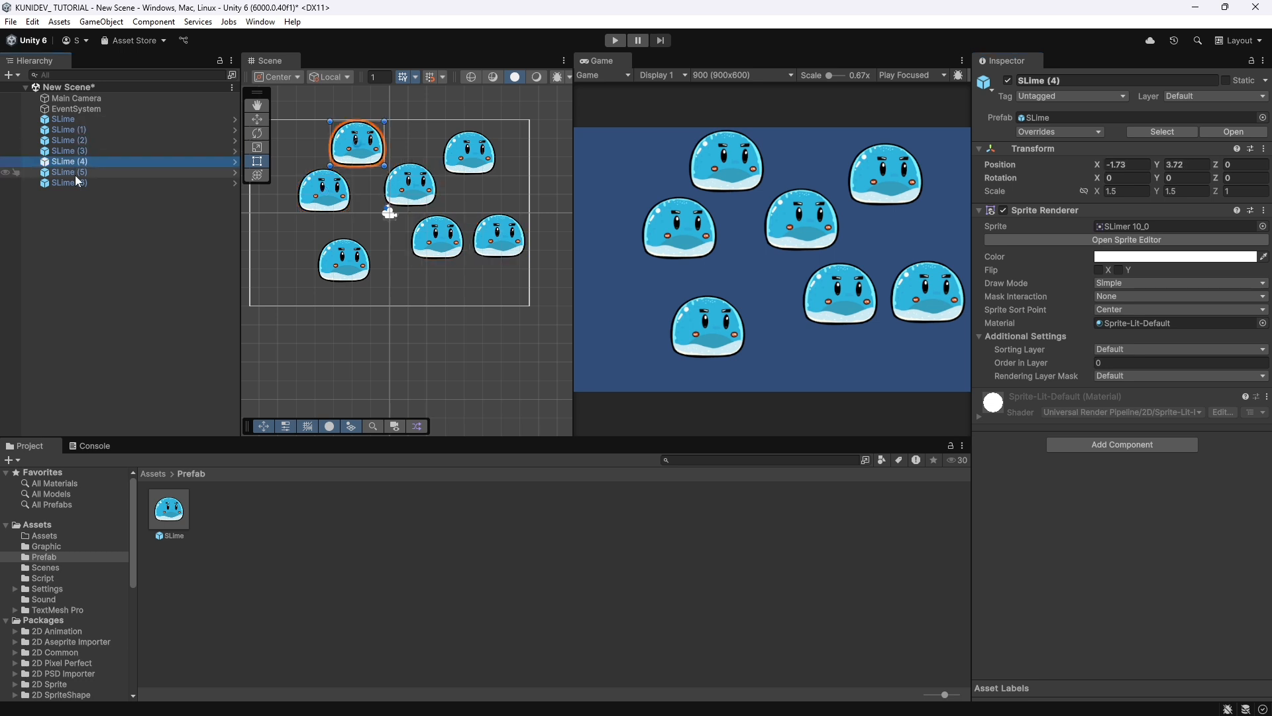
left_click(74, 173)
left_click(75, 182)
Create a prefab variant of the SLime prefab and name it "slime red".
left_click(161, 517)
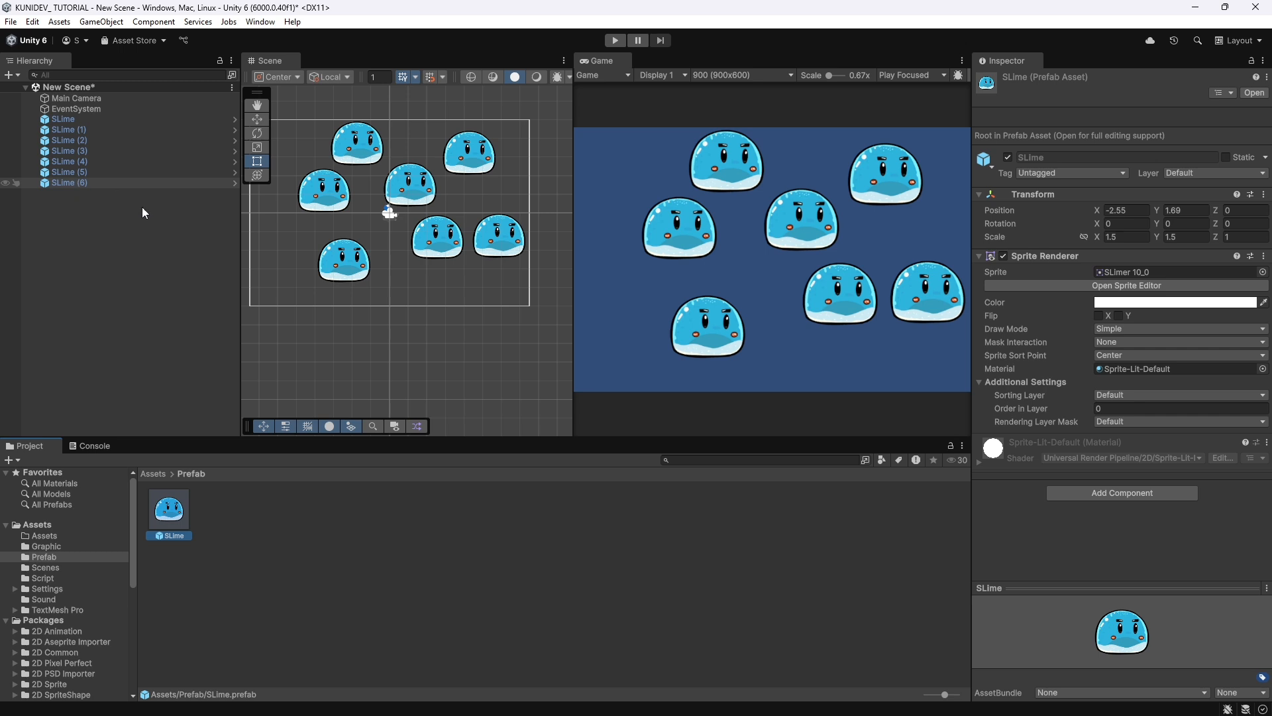
right_click(179, 516)
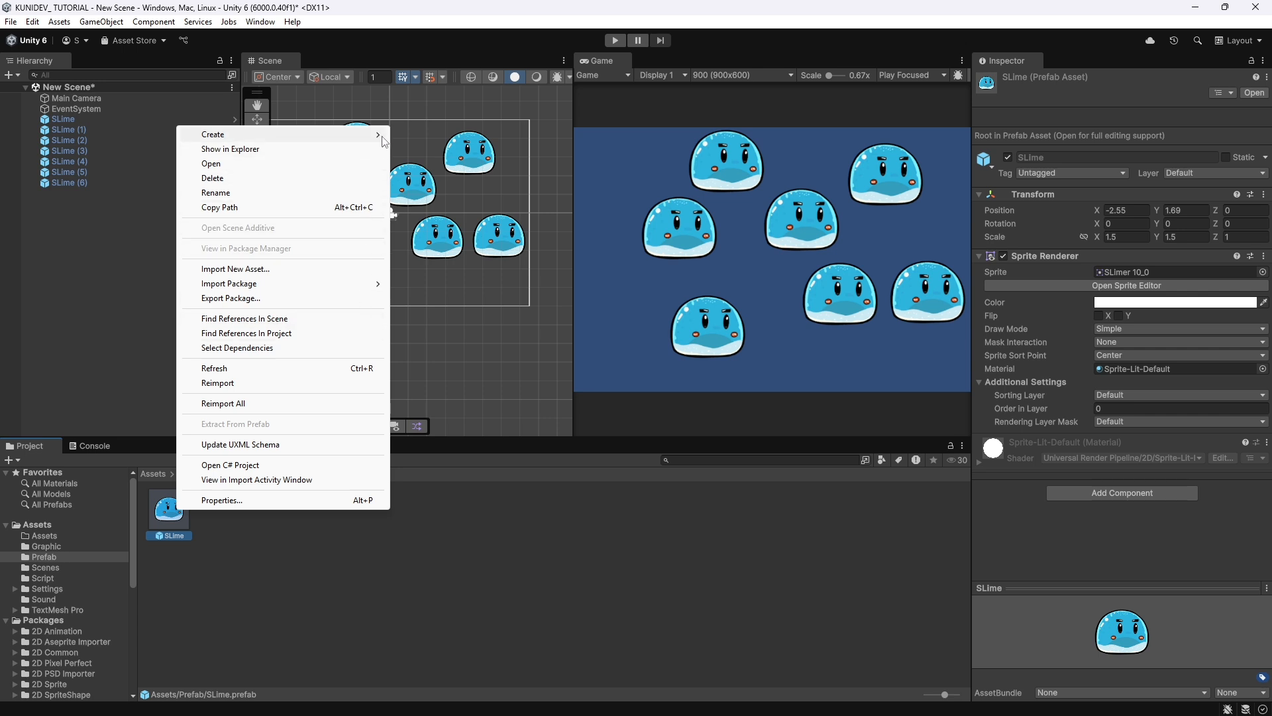
mouse_move(384, 134)
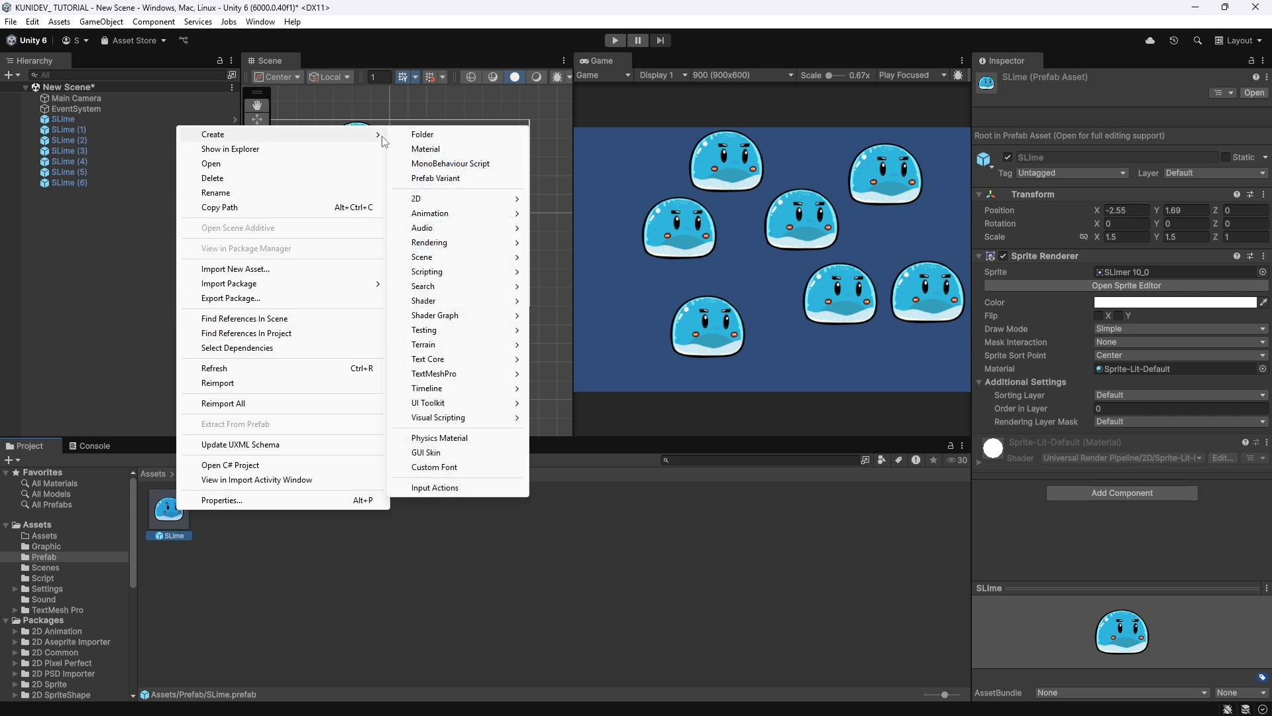
left_click(494, 180)
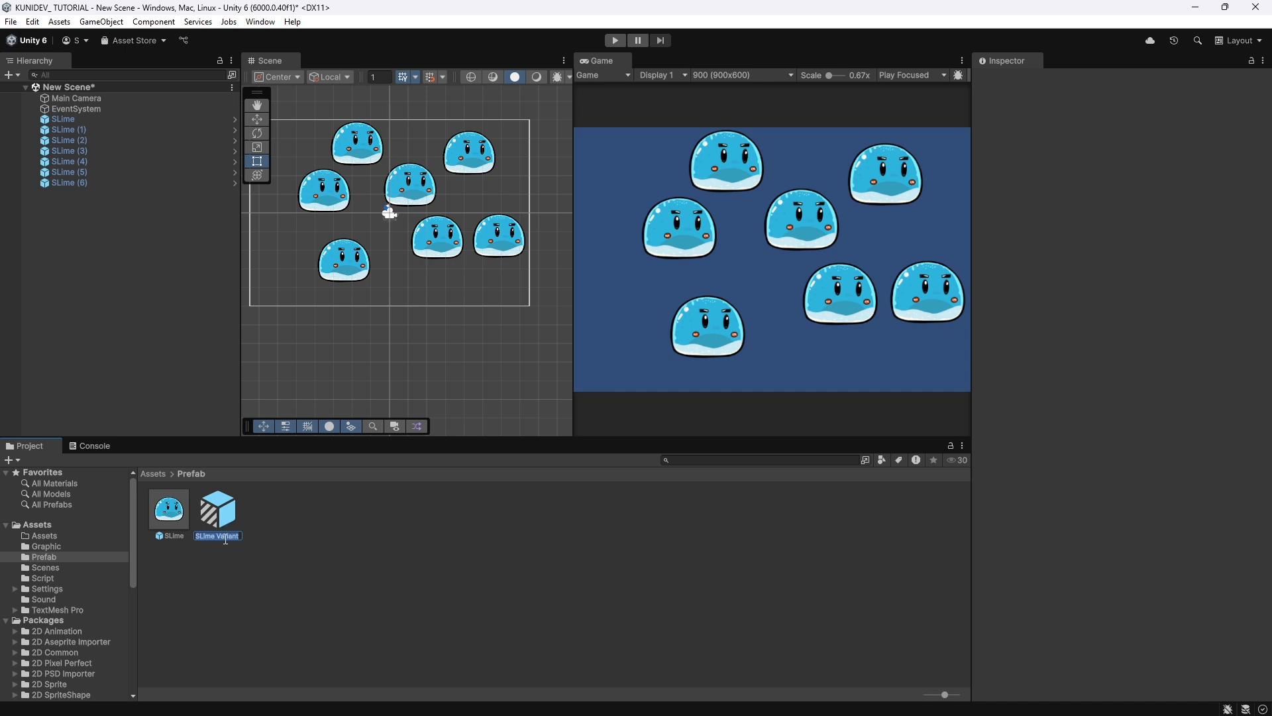
type("slime red")
key("Return")
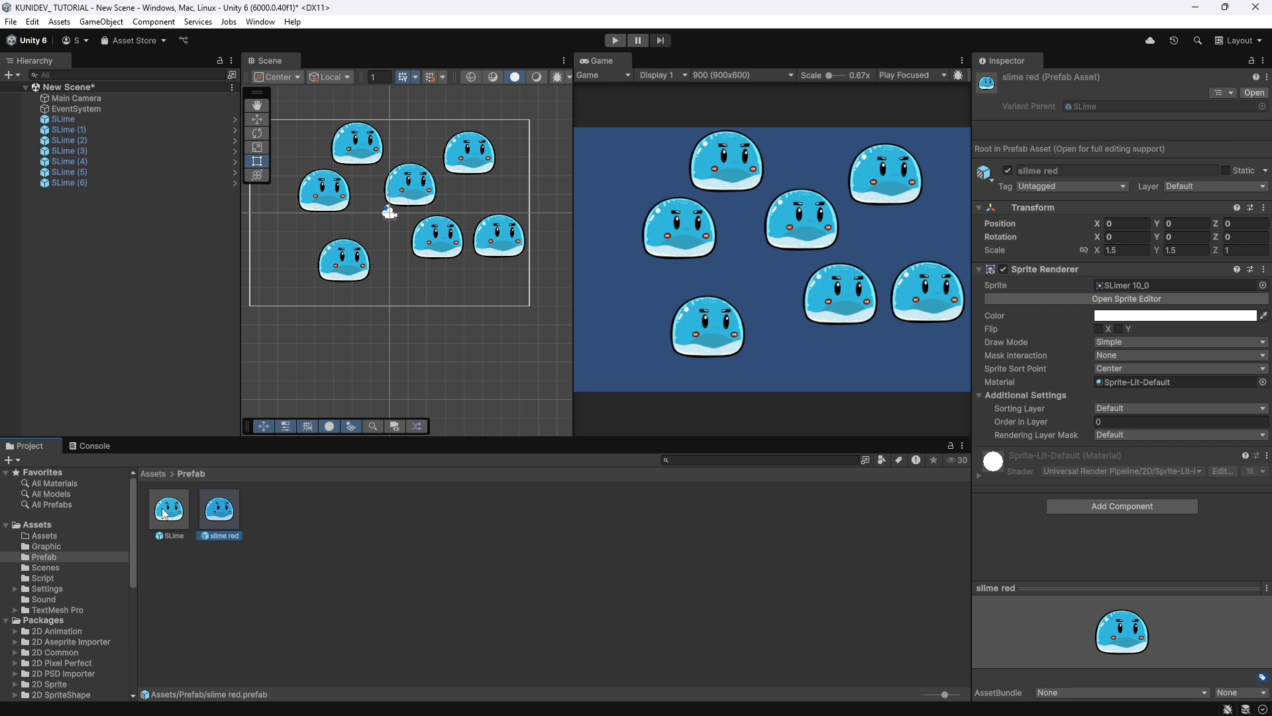
Assign the Slimer_002_0 sprite to the slime red variant and place one instance in the scene at about X 2.56, Y -3.52.
left_click(1263, 285)
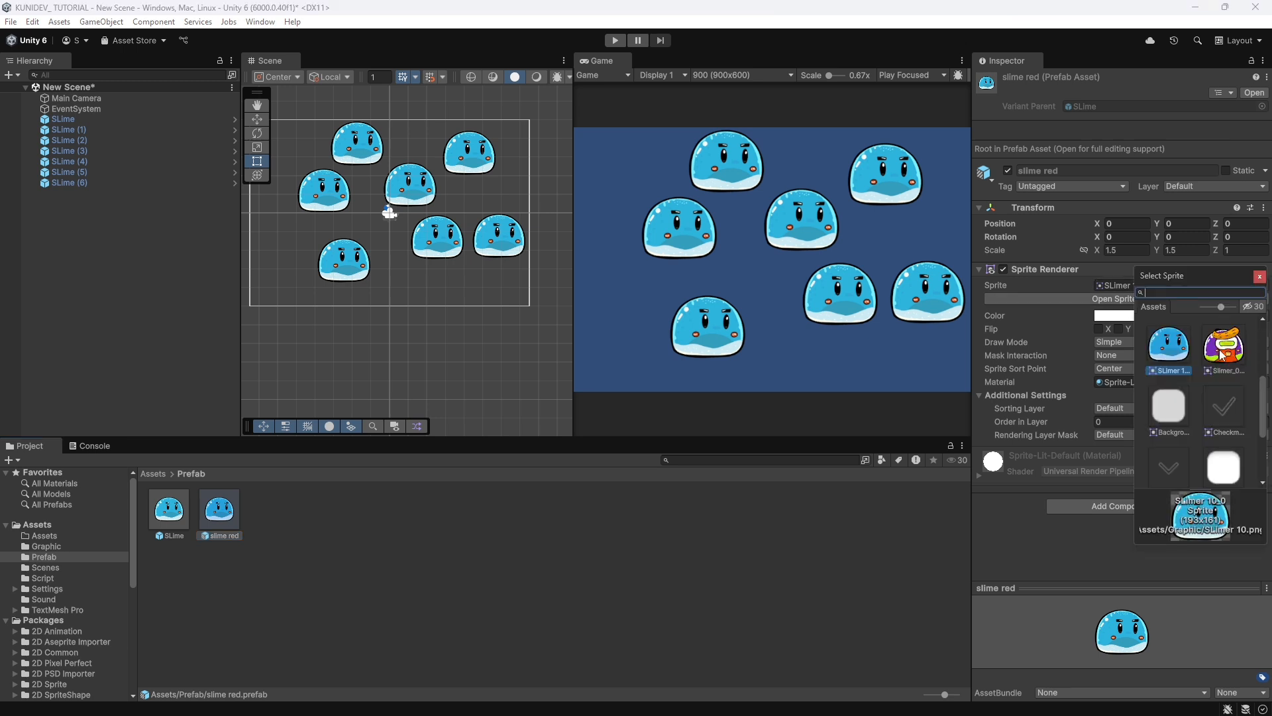
double_click(1221, 354)
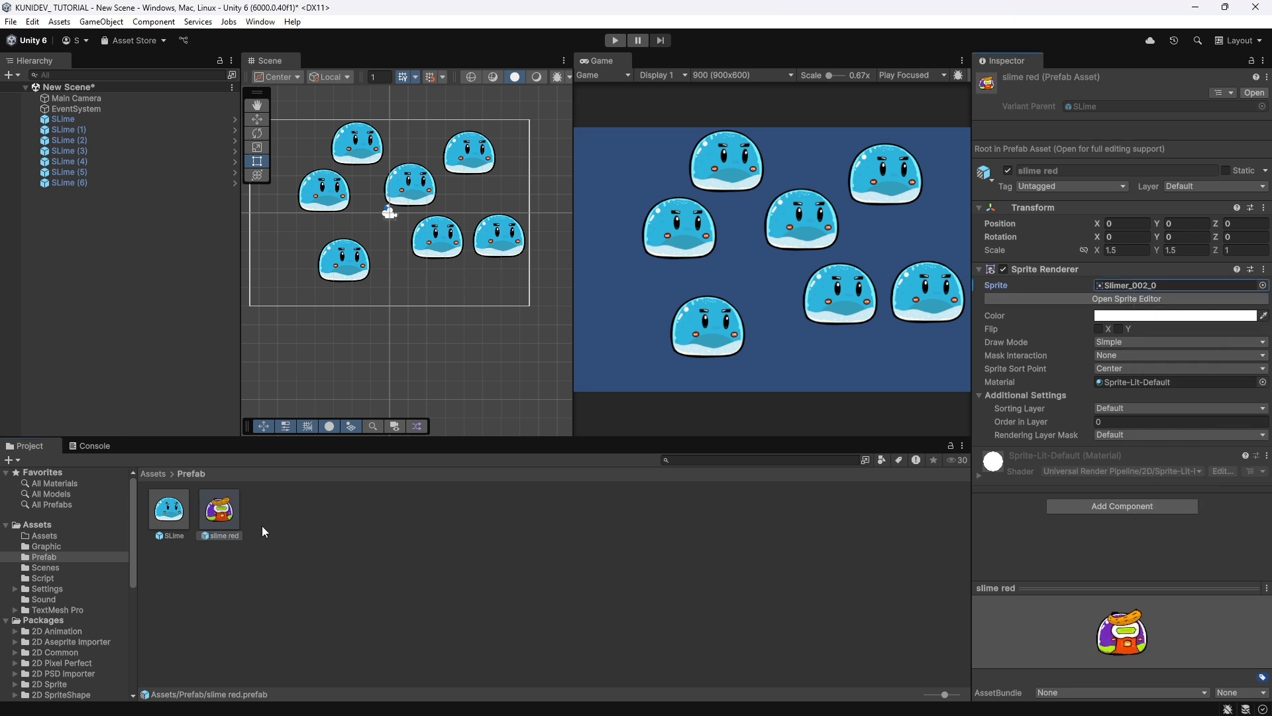
left_click_drag(220, 524, 442, 287)
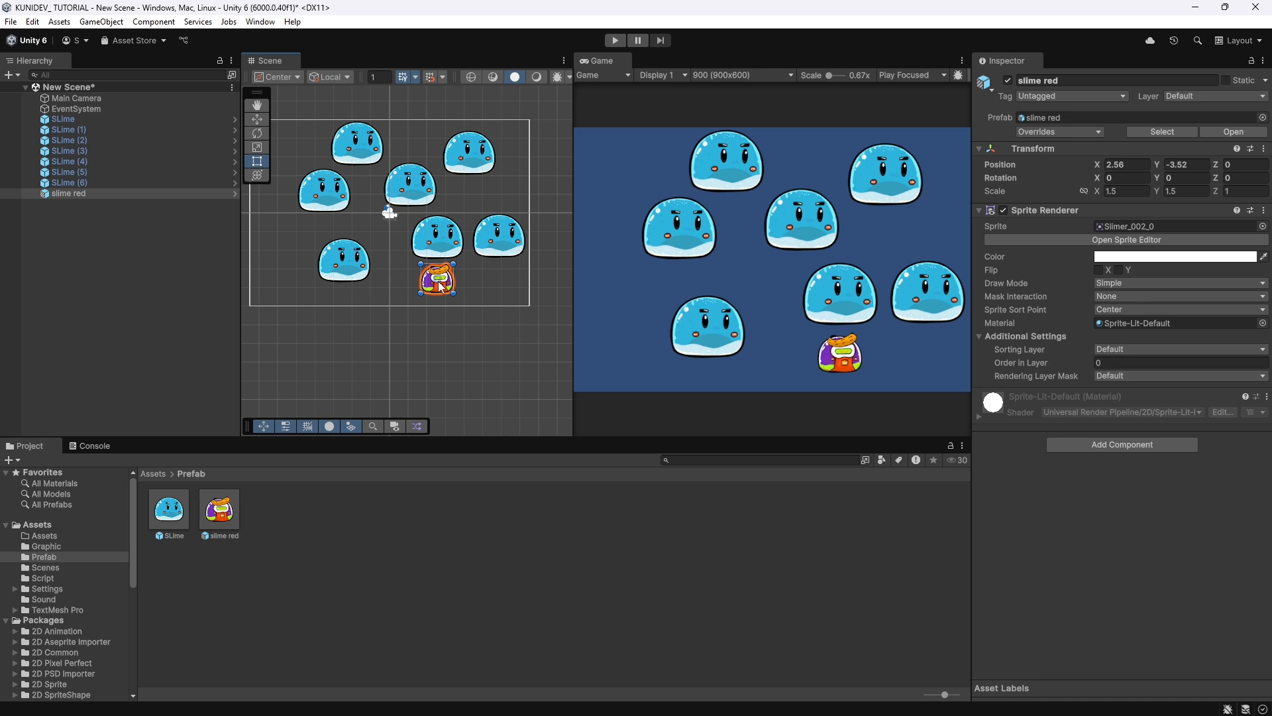
Inspect the first and last SLime instances and compare the slime red and SLime prefab assets.
left_click(77, 117)
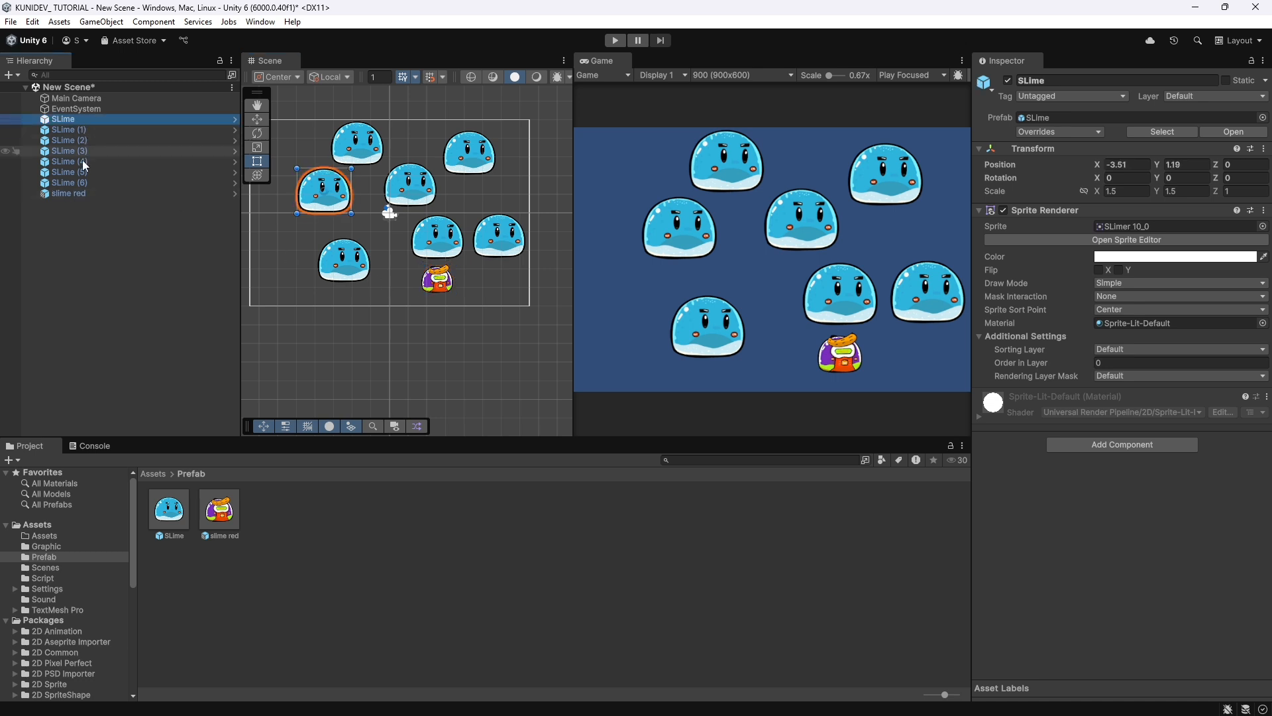
left_click(83, 185)
left_click(76, 117)
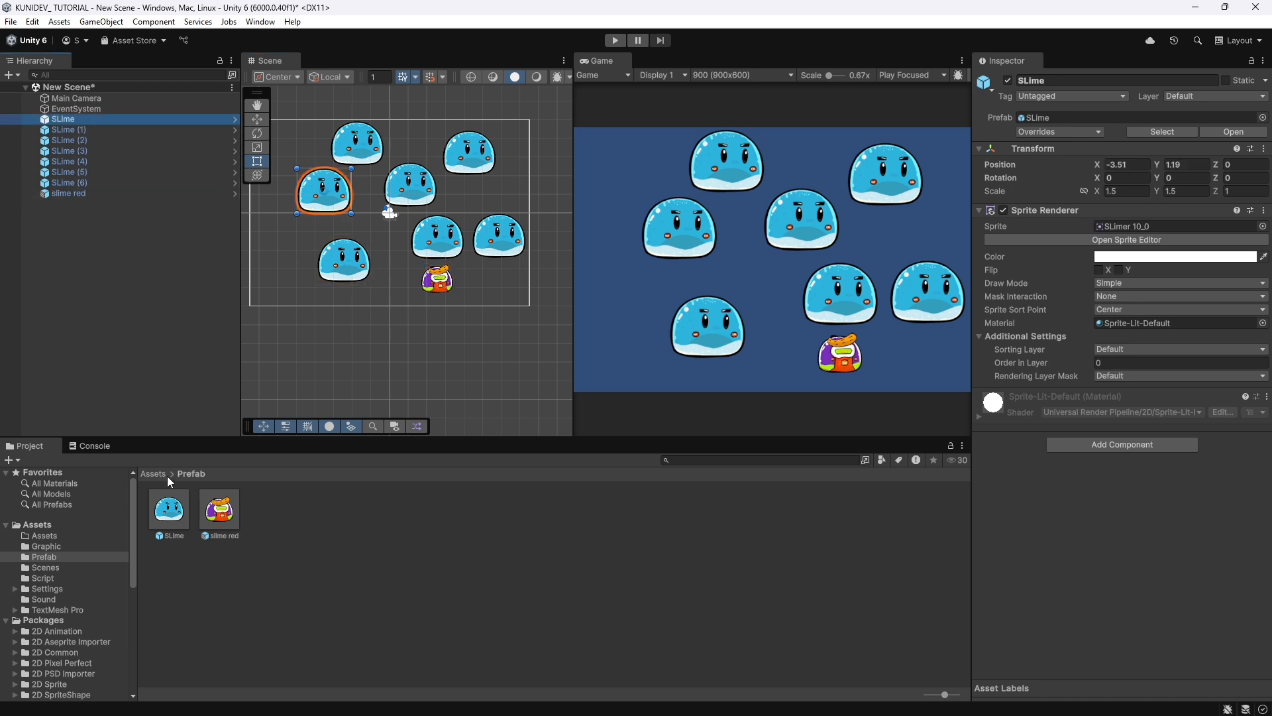
left_click(221, 507)
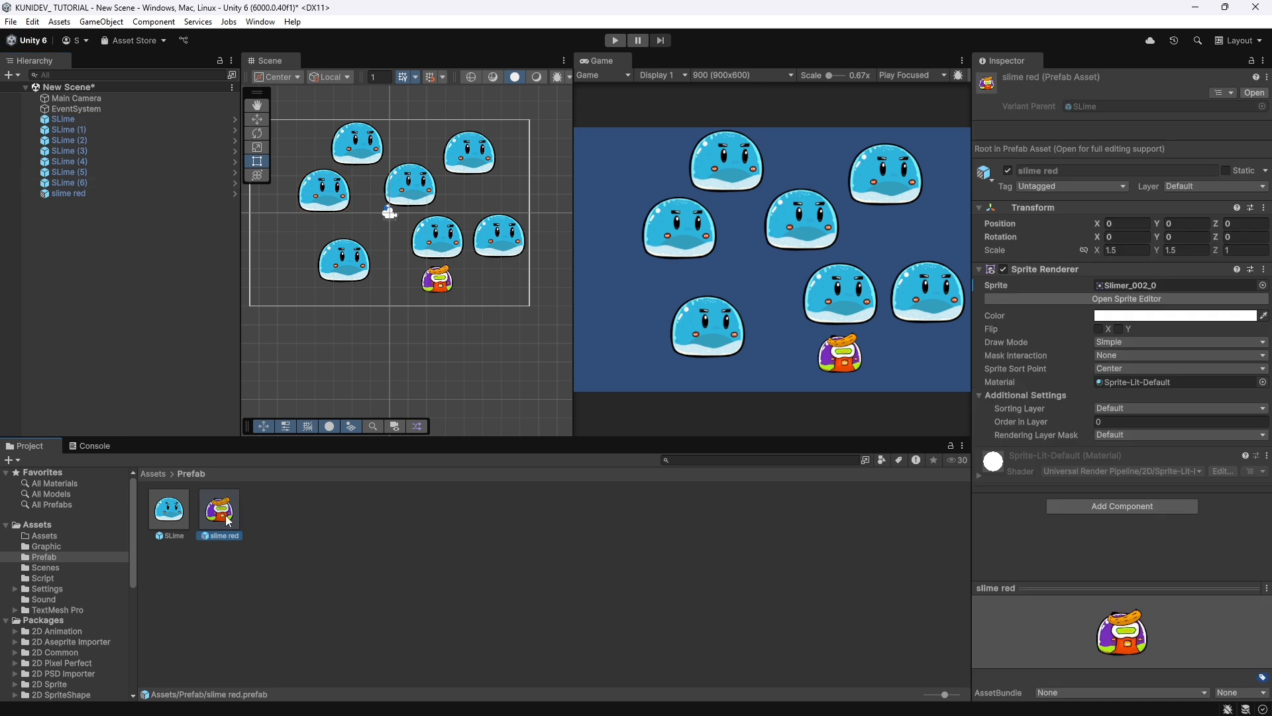
left_click(174, 514)
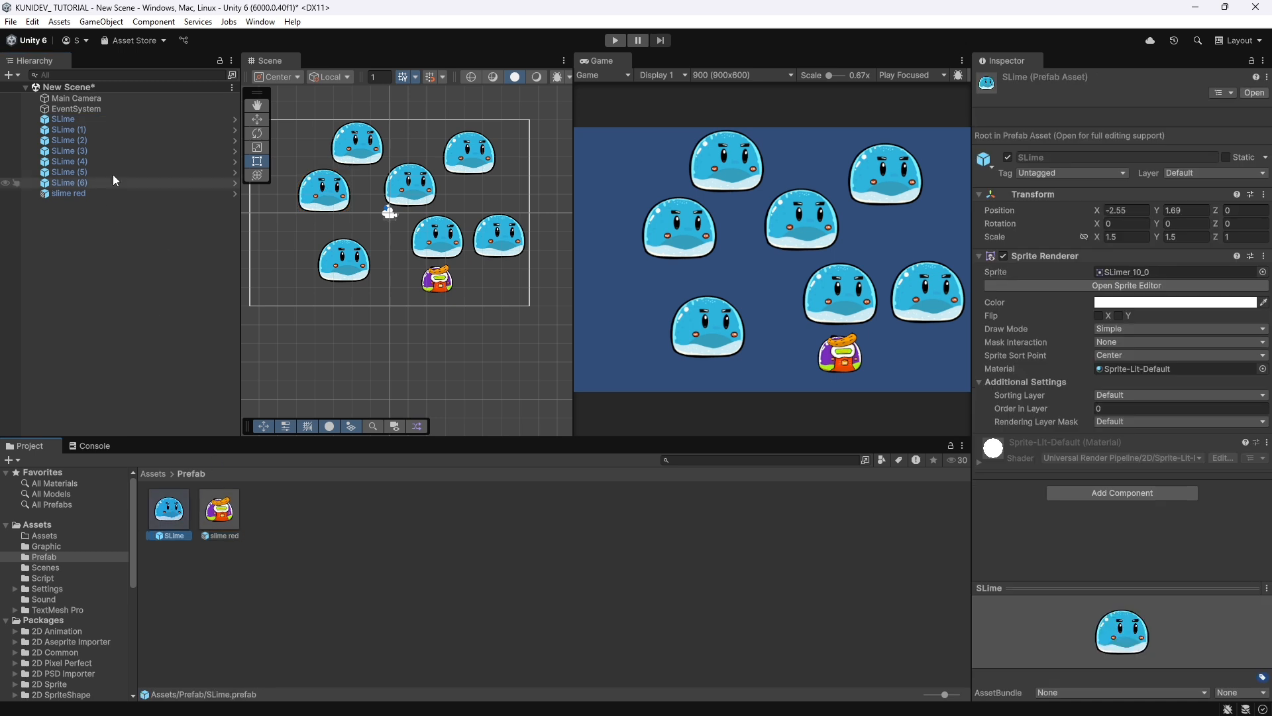
Add a Rigidbody 2D component to the first SLime instance and apply all its overrides to the SLime prefab.
left_click(66, 118)
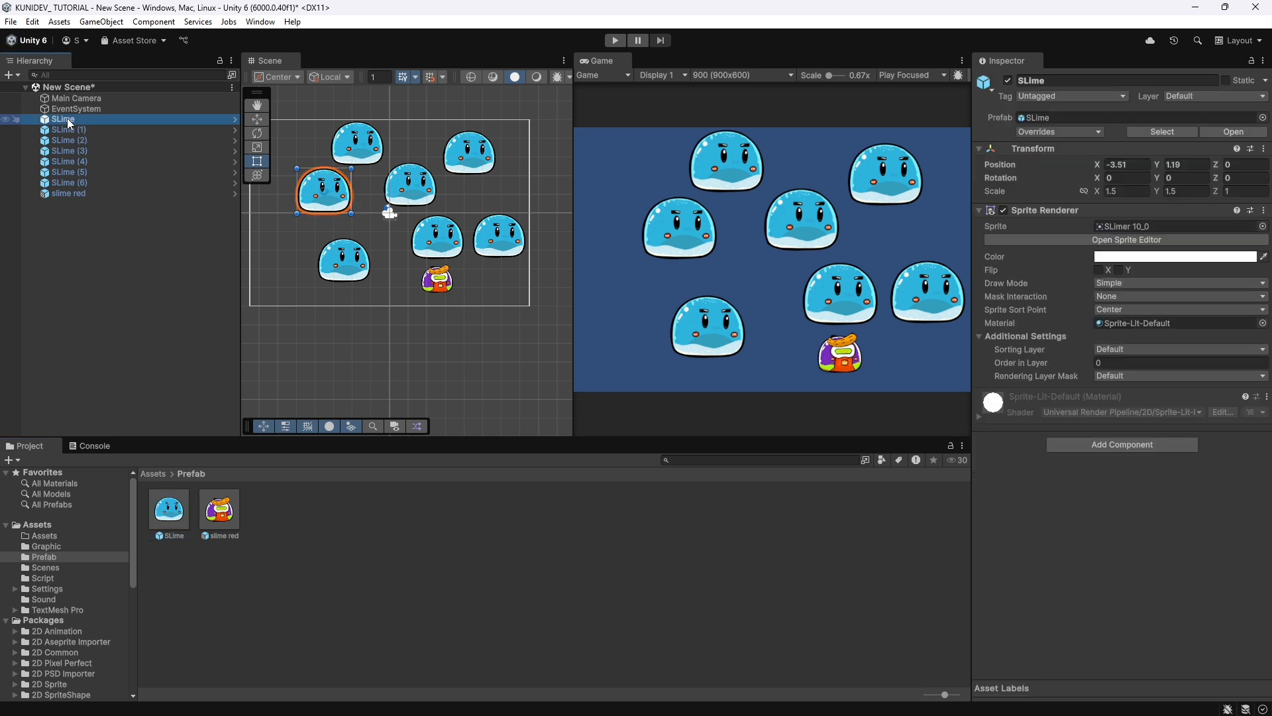
left_click(1120, 449)
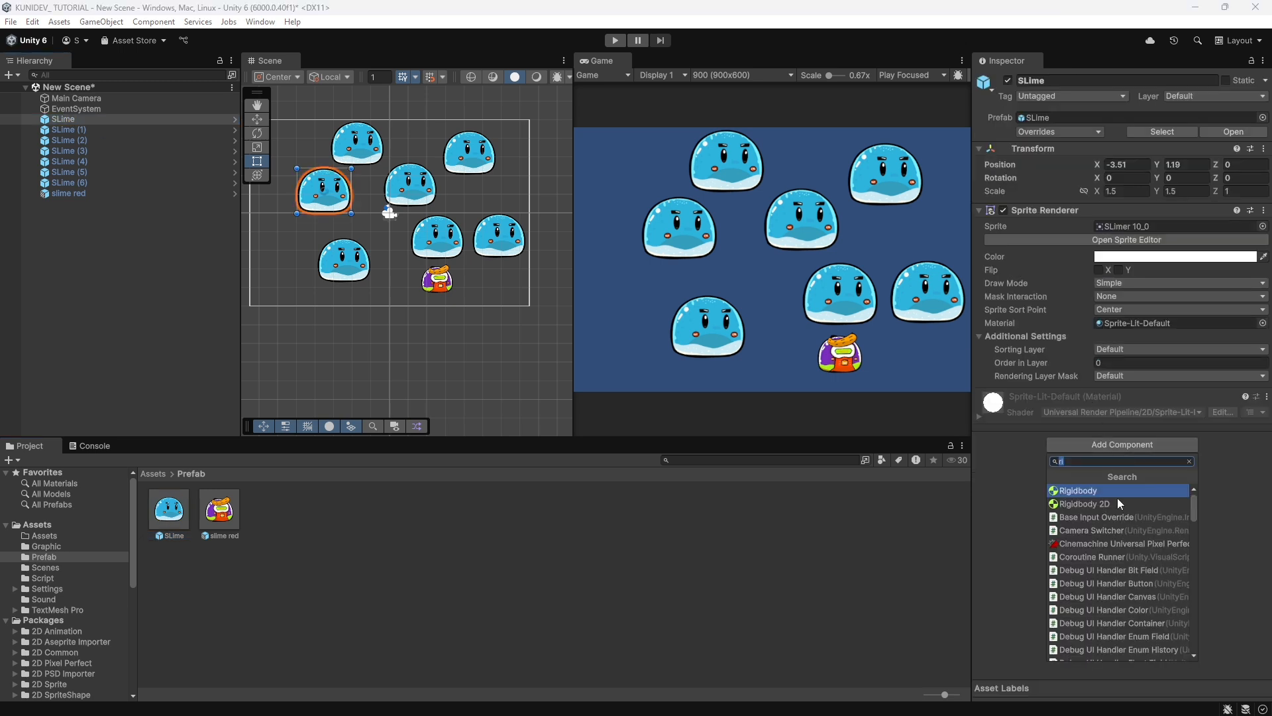
type("ri")
left_click(1114, 505)
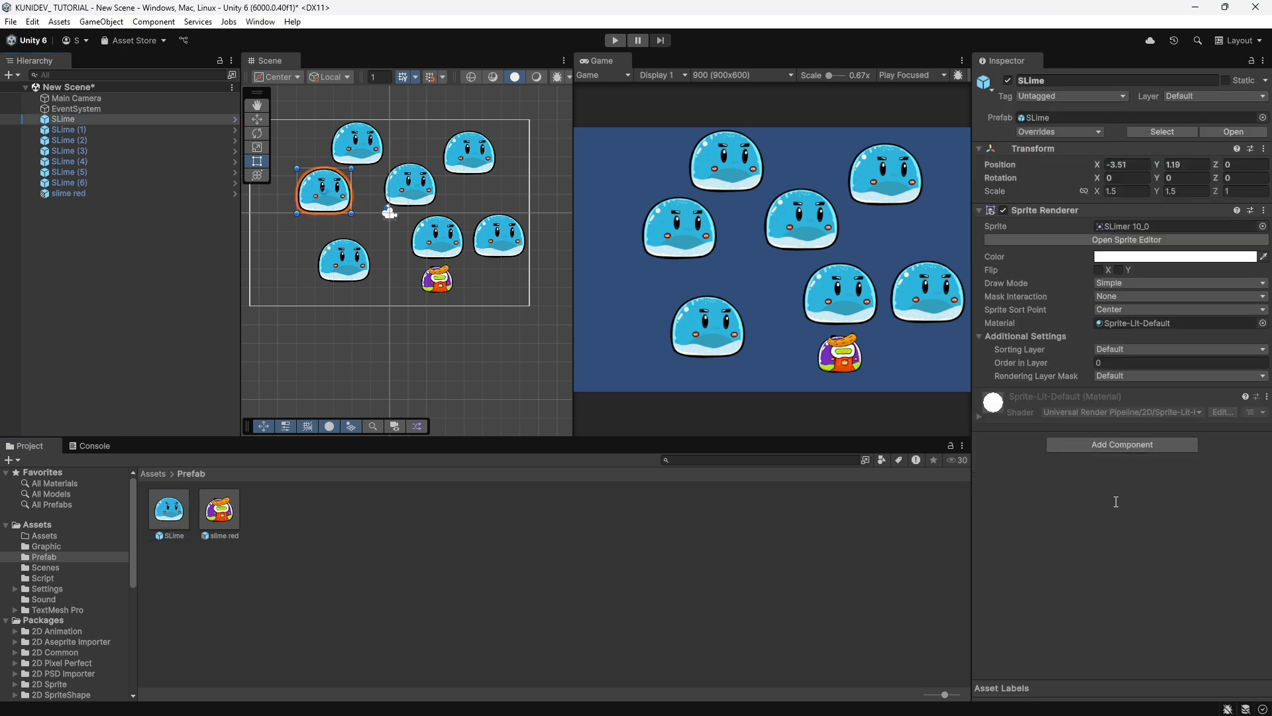
left_click(1099, 132)
left_click(1166, 216)
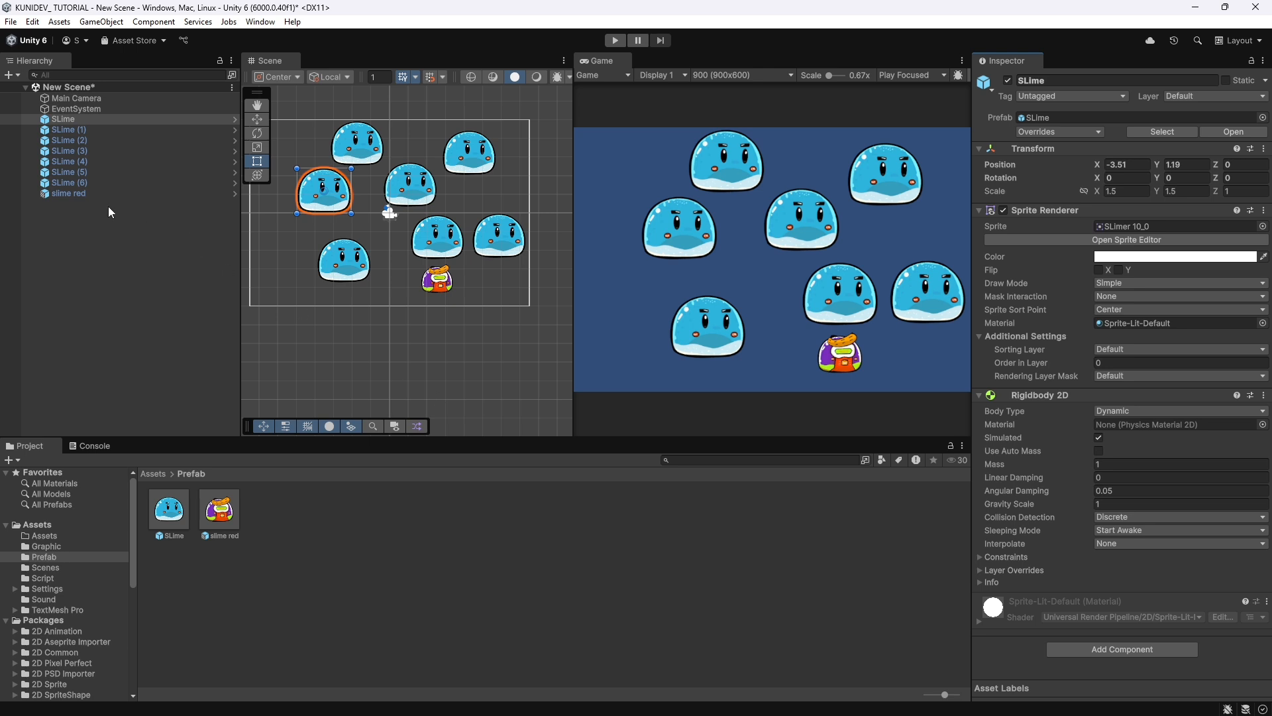
left_click(73, 195)
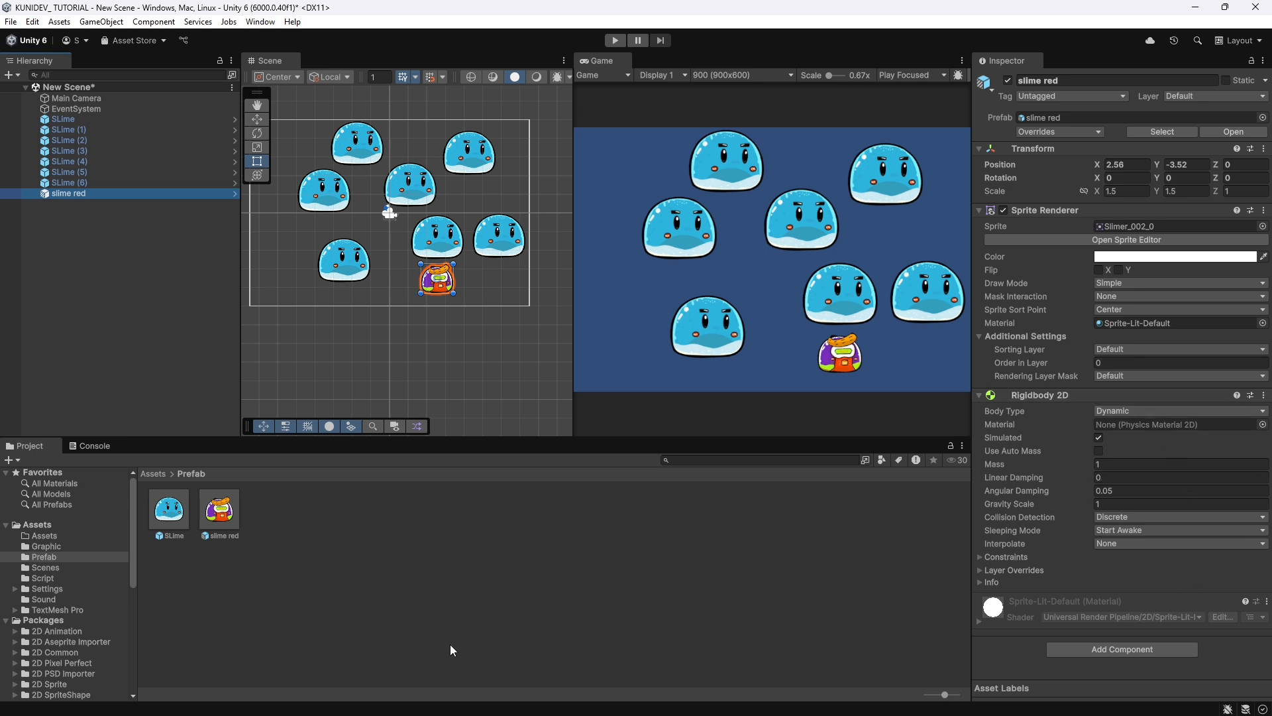
left_click(170, 521)
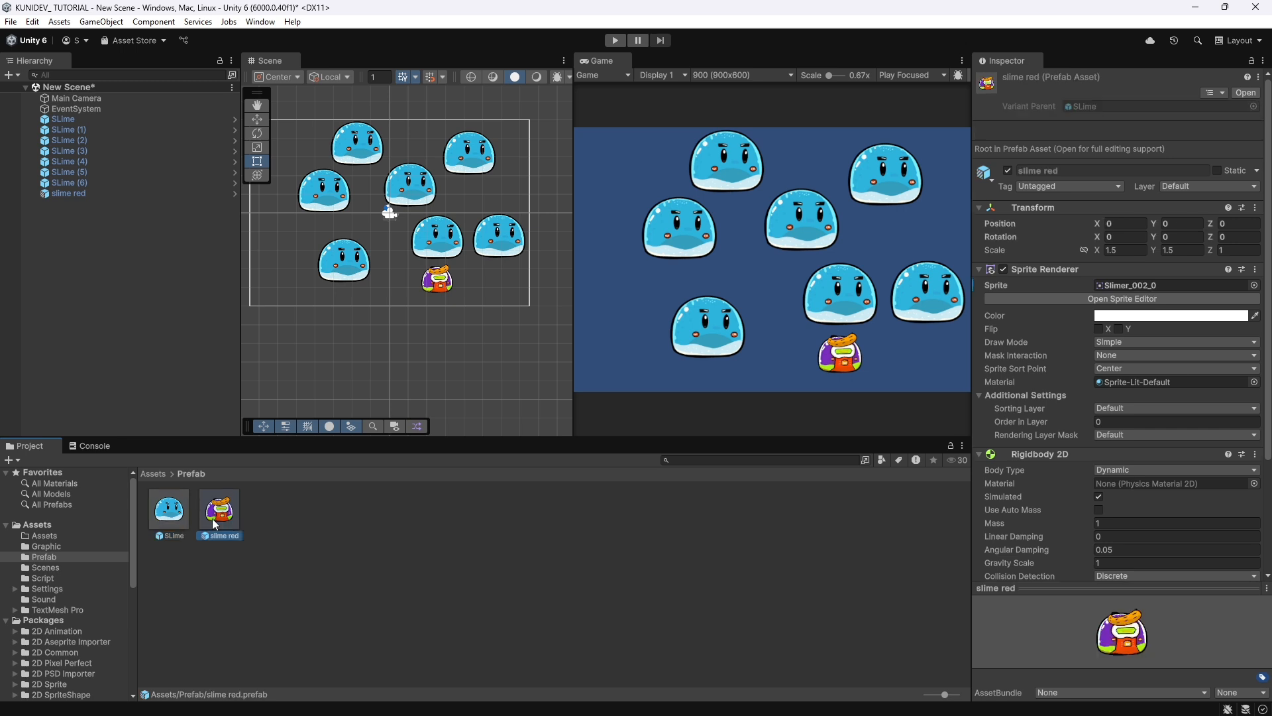
Add a Box Collider 2D component to the first SLime instance and apply all its overrides to the SLime prefab.
left_click(66, 119)
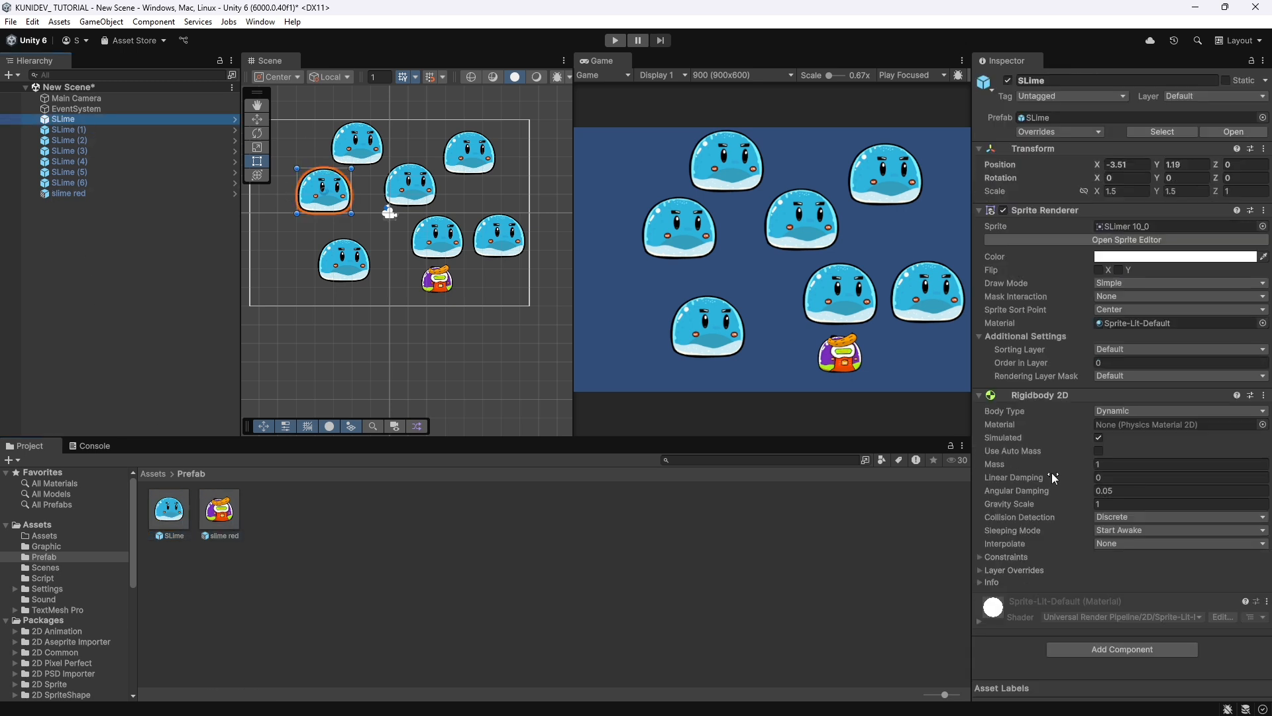
left_click(1114, 649)
type("r")
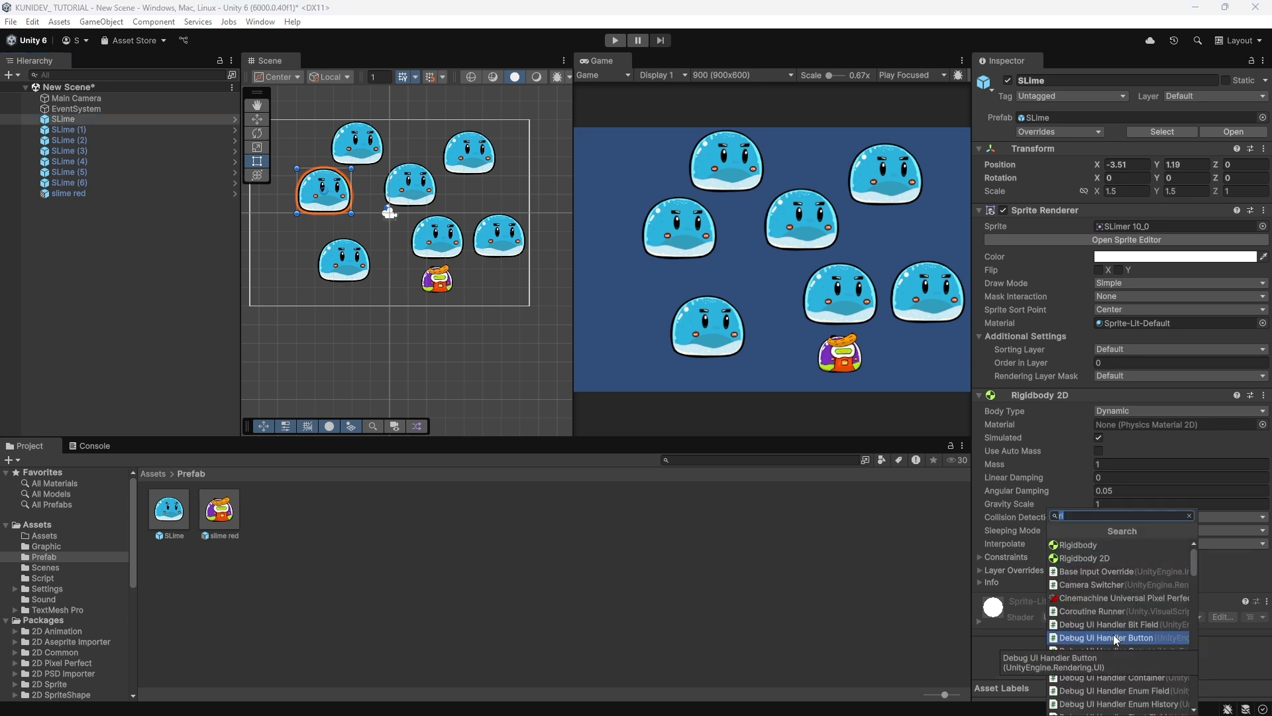
type("bo")
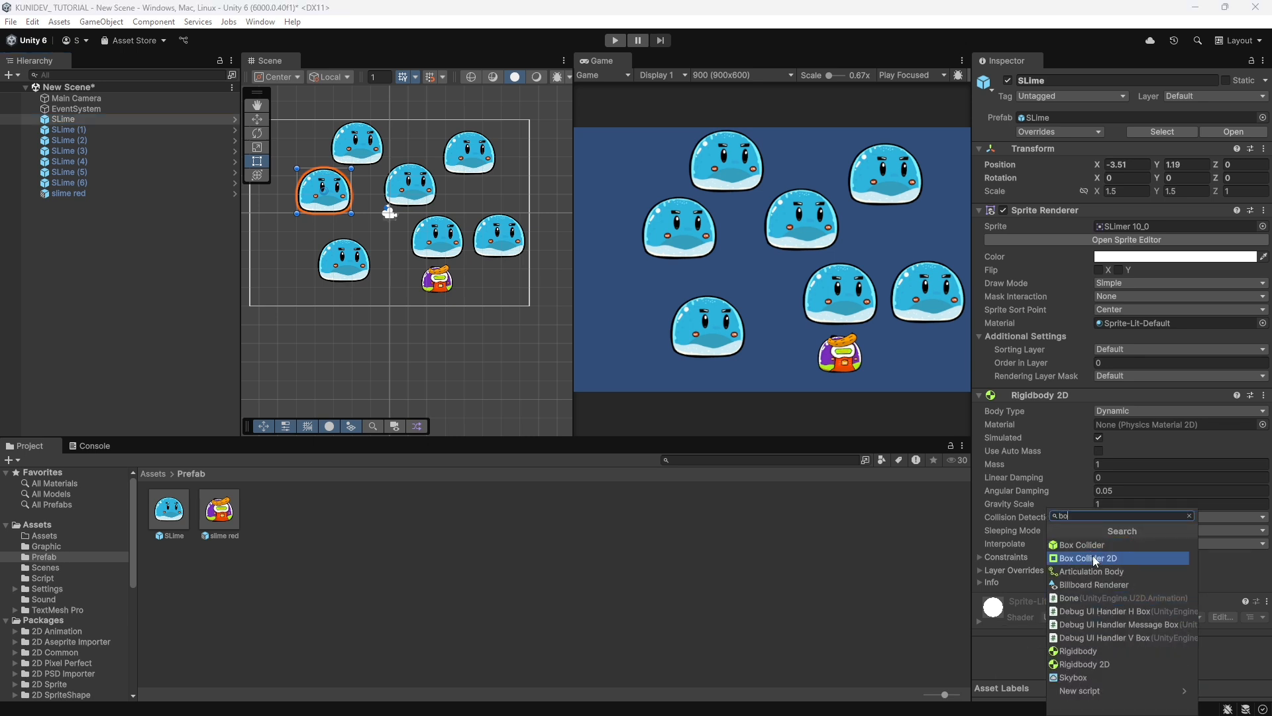
left_click(1093, 557)
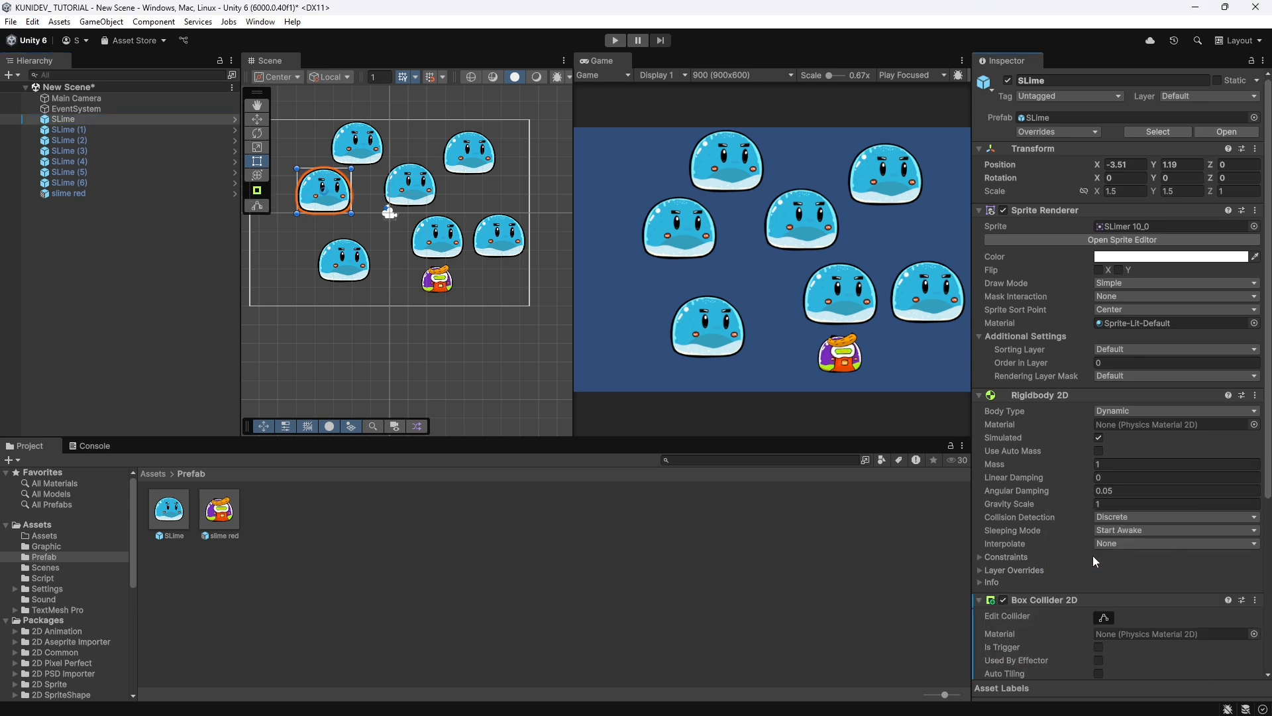
left_click(1097, 131)
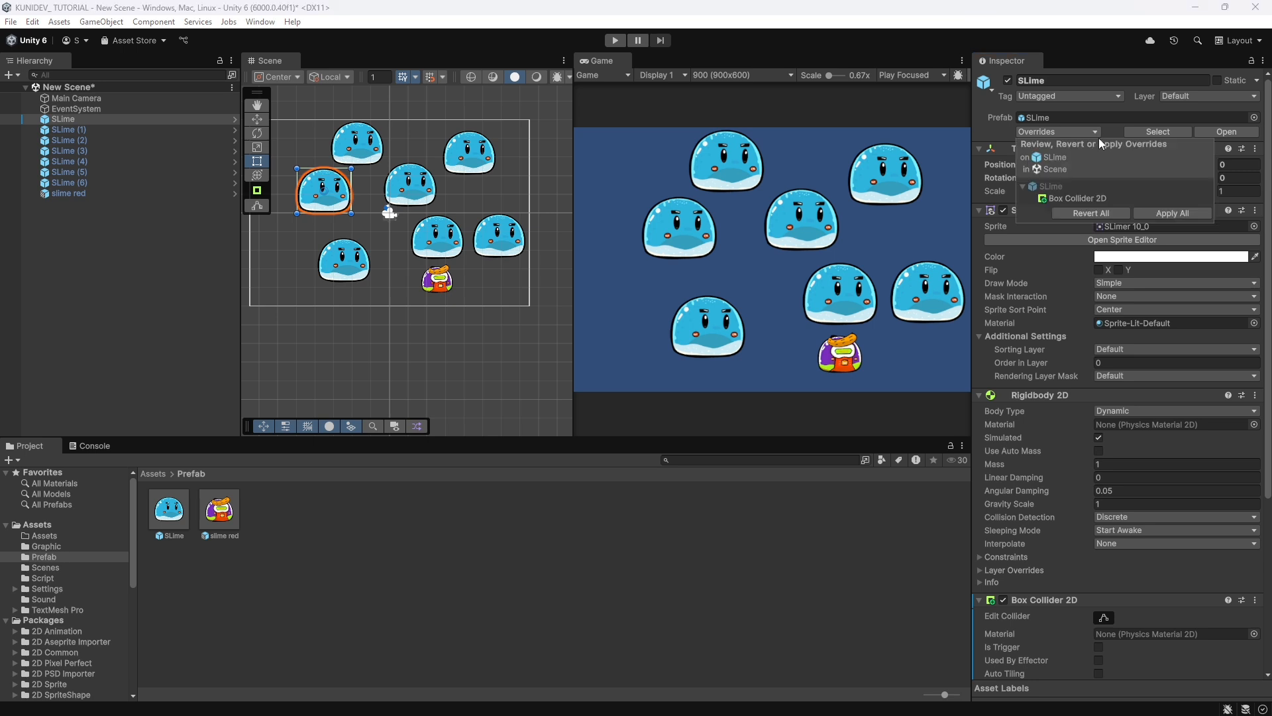
left_click(1160, 212)
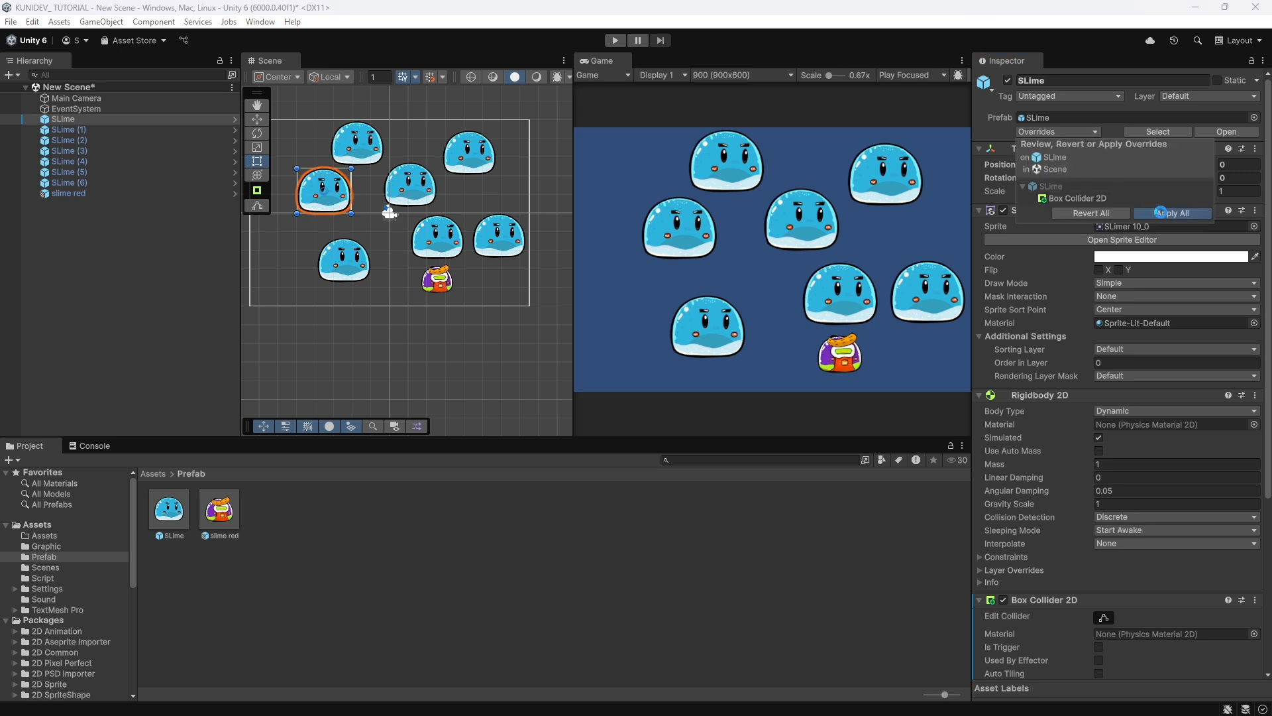
Examine the slime red instance and prefab for the Rigidbody 2D and Box Collider 2D components inherited from SLime.
left_click(85, 193)
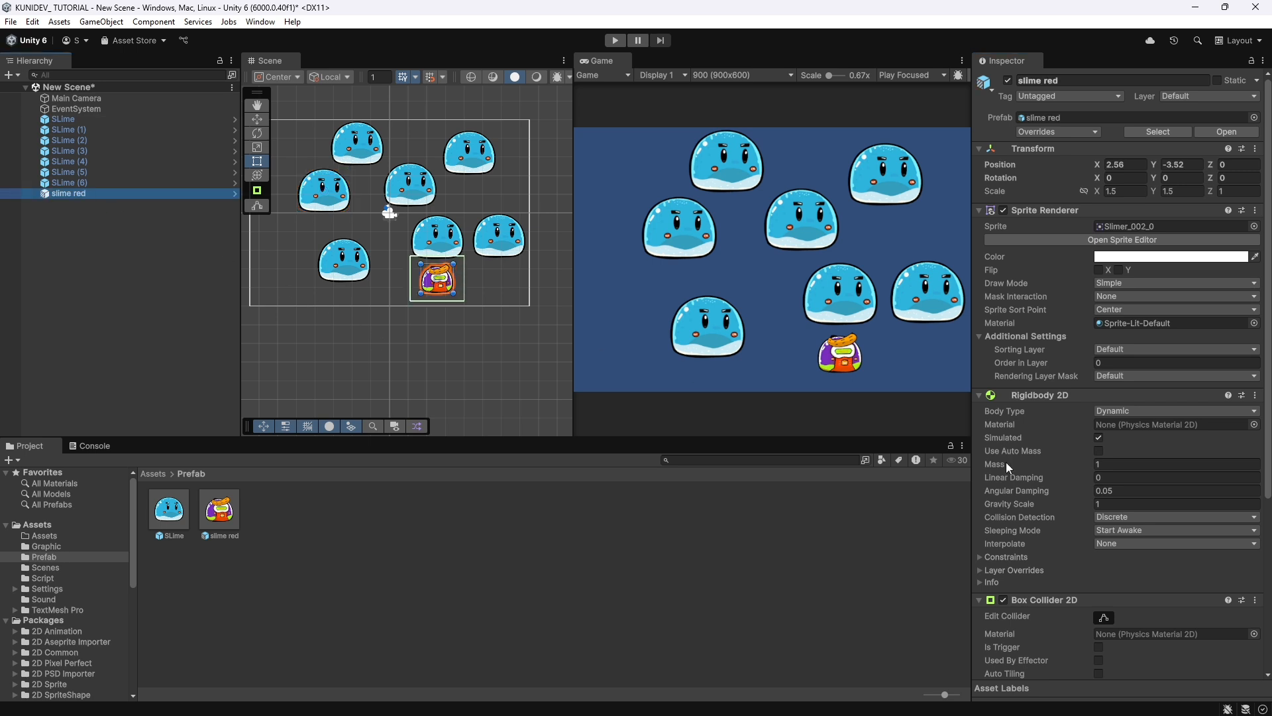
scroll(1020, 463, "down", 5)
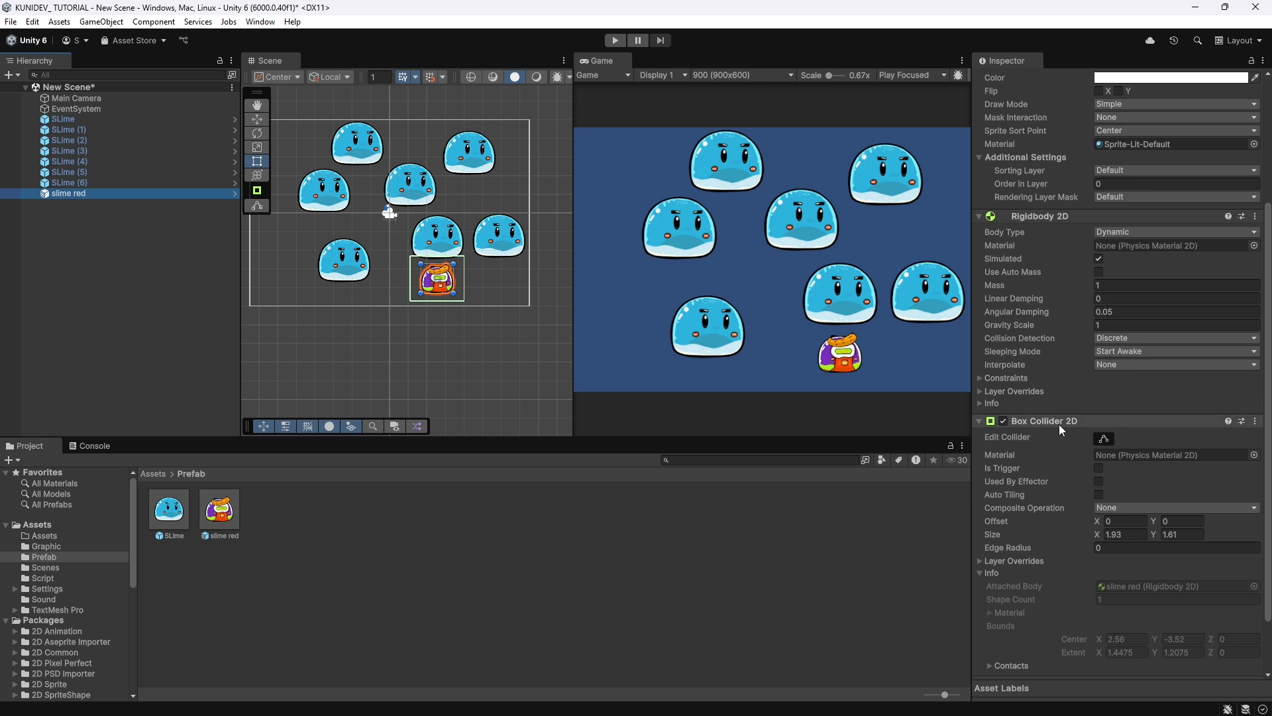
scroll(1056, 447, "up", 5)
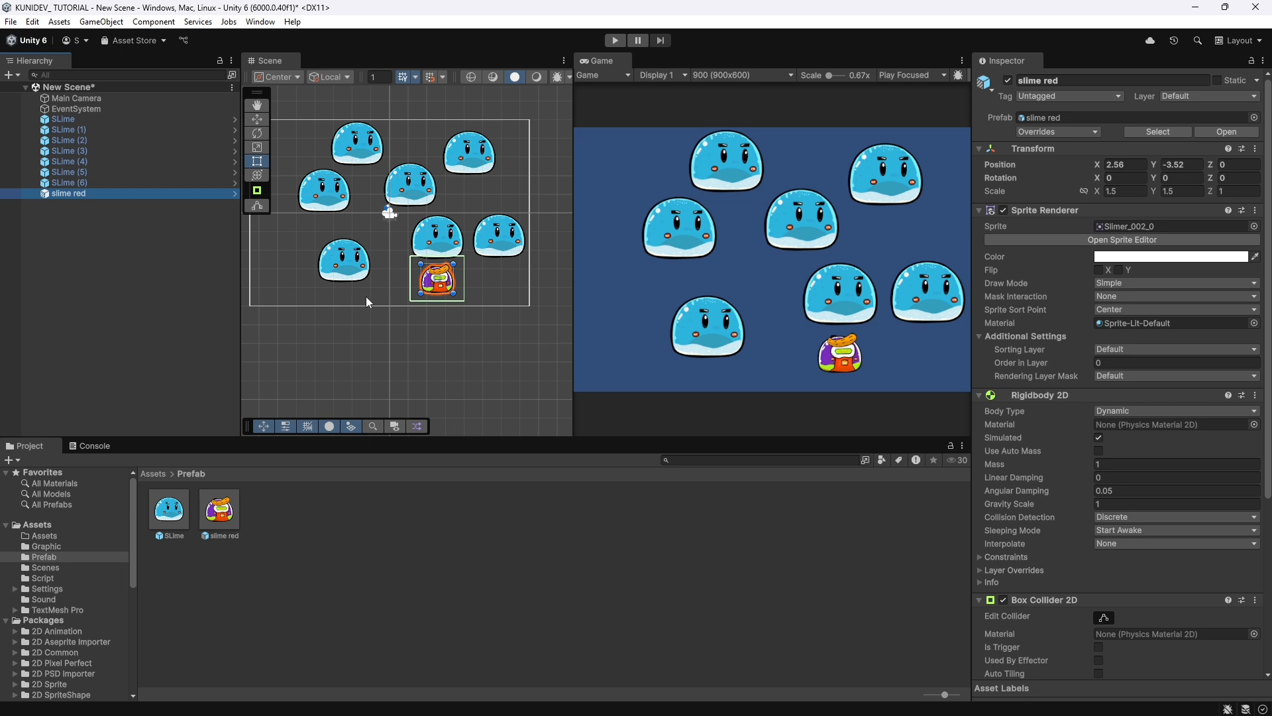
left_click(66, 185)
left_click(72, 193)
left_click(222, 522)
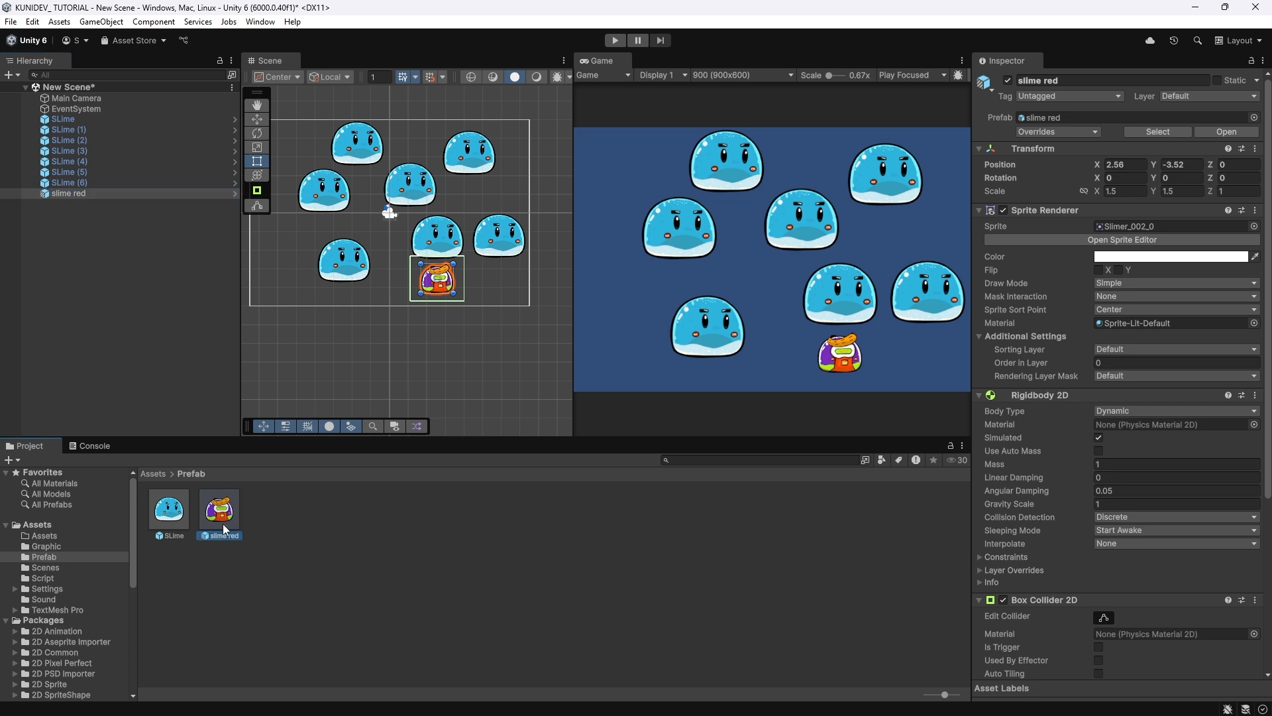
Set the X and Y scale of the slime red instance to 1 and apply all overrides to the slime red prefab.
left_click(82, 192)
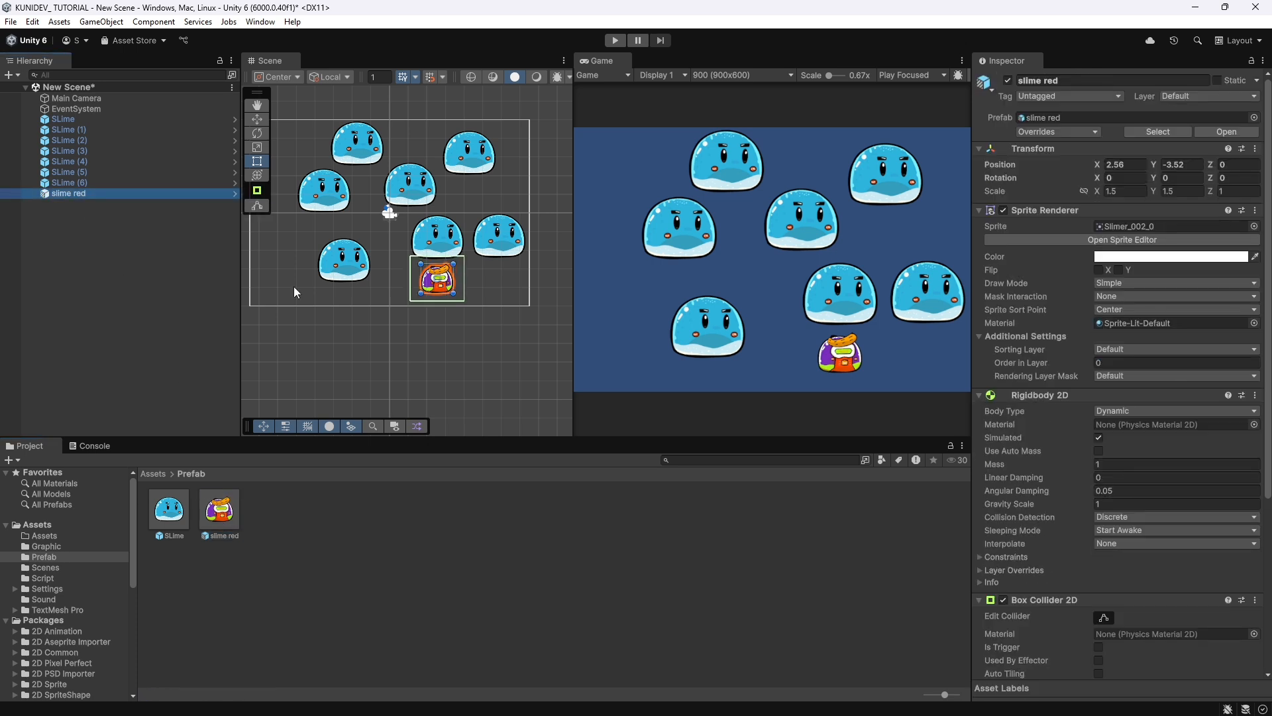
left_click(1125, 193)
type("1")
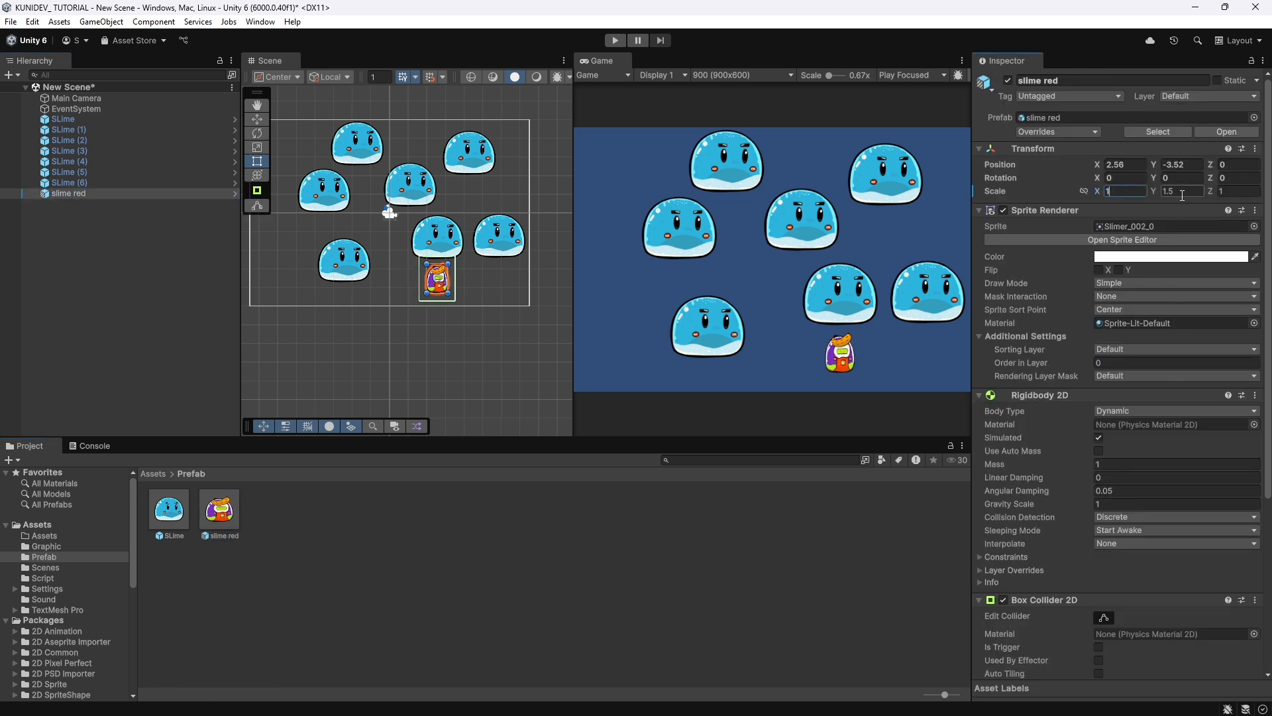
left_click(1189, 192)
type("1")
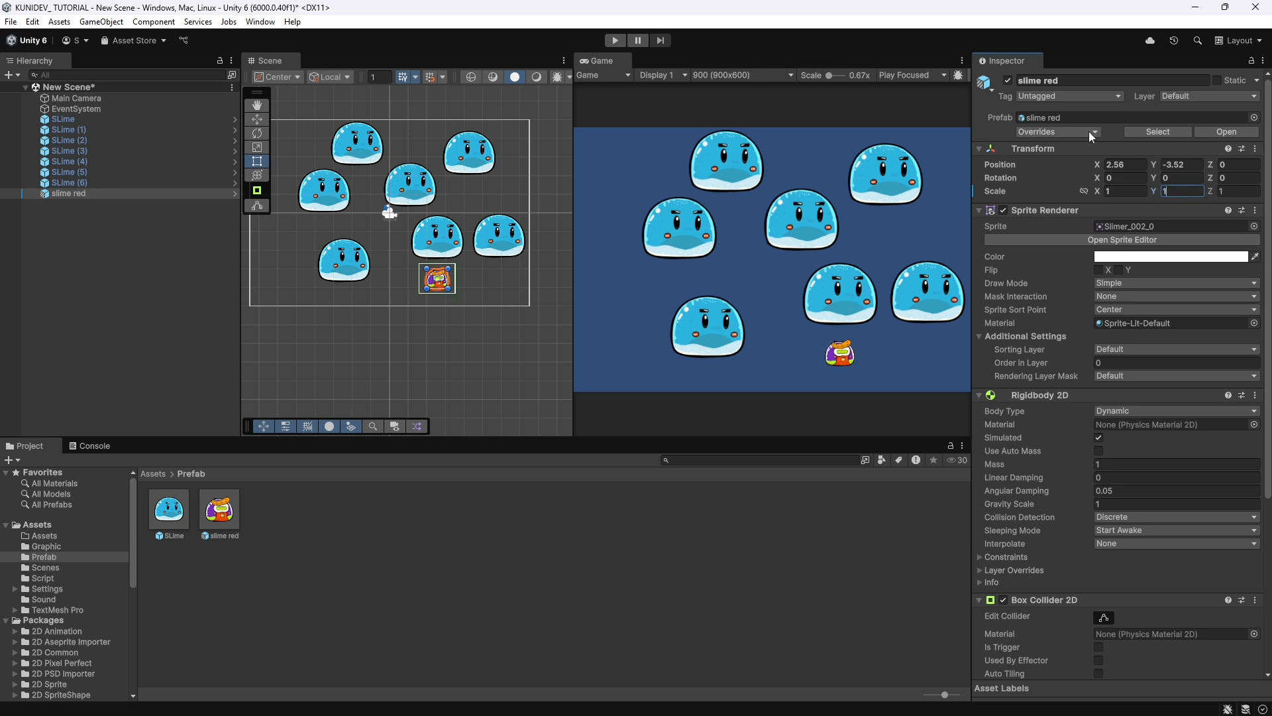
left_click(1088, 131)
left_click(1172, 212)
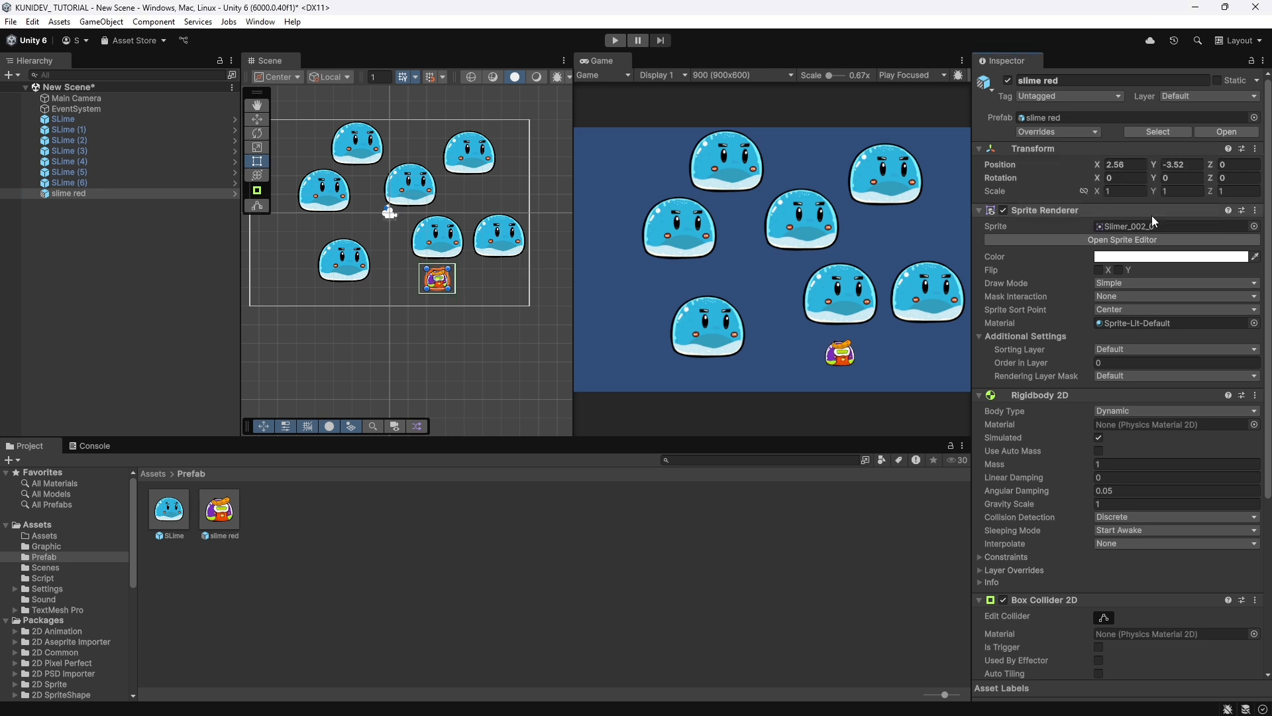
left_click(221, 514)
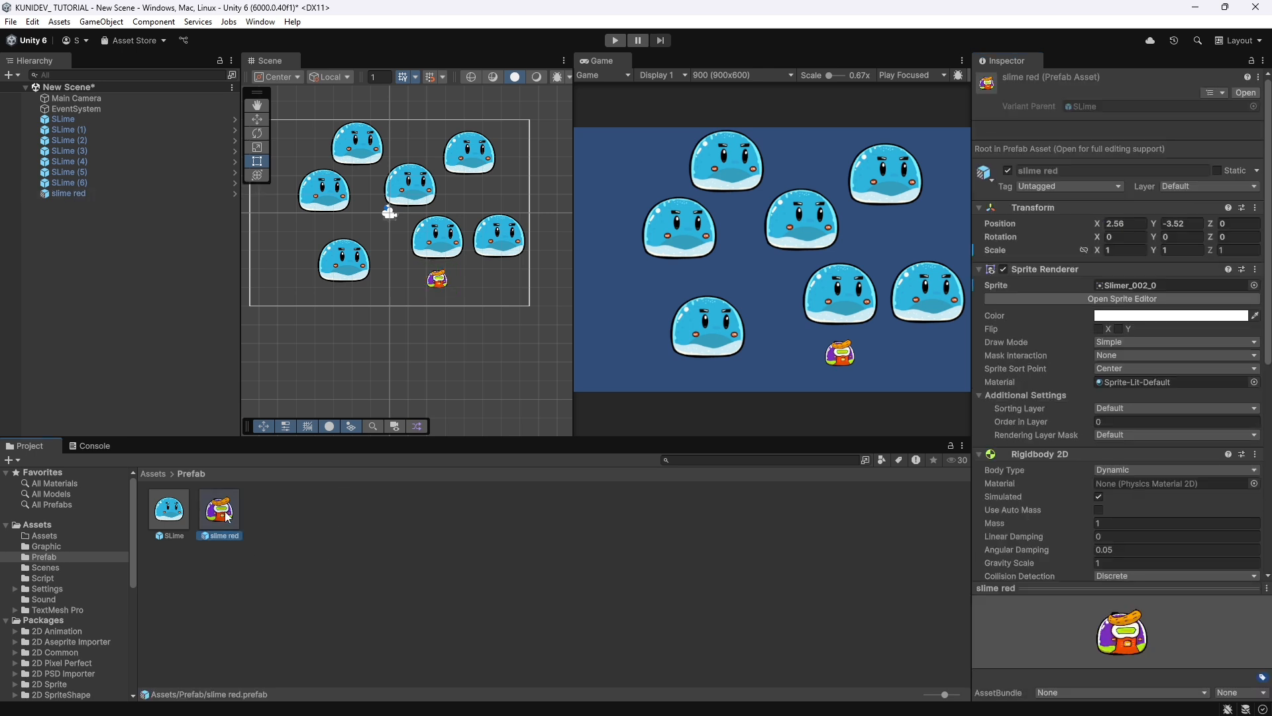
Set the X and Y scale of the first SLime instance to 2 and apply all overrides to the SLime prefab.
left_click(86, 120)
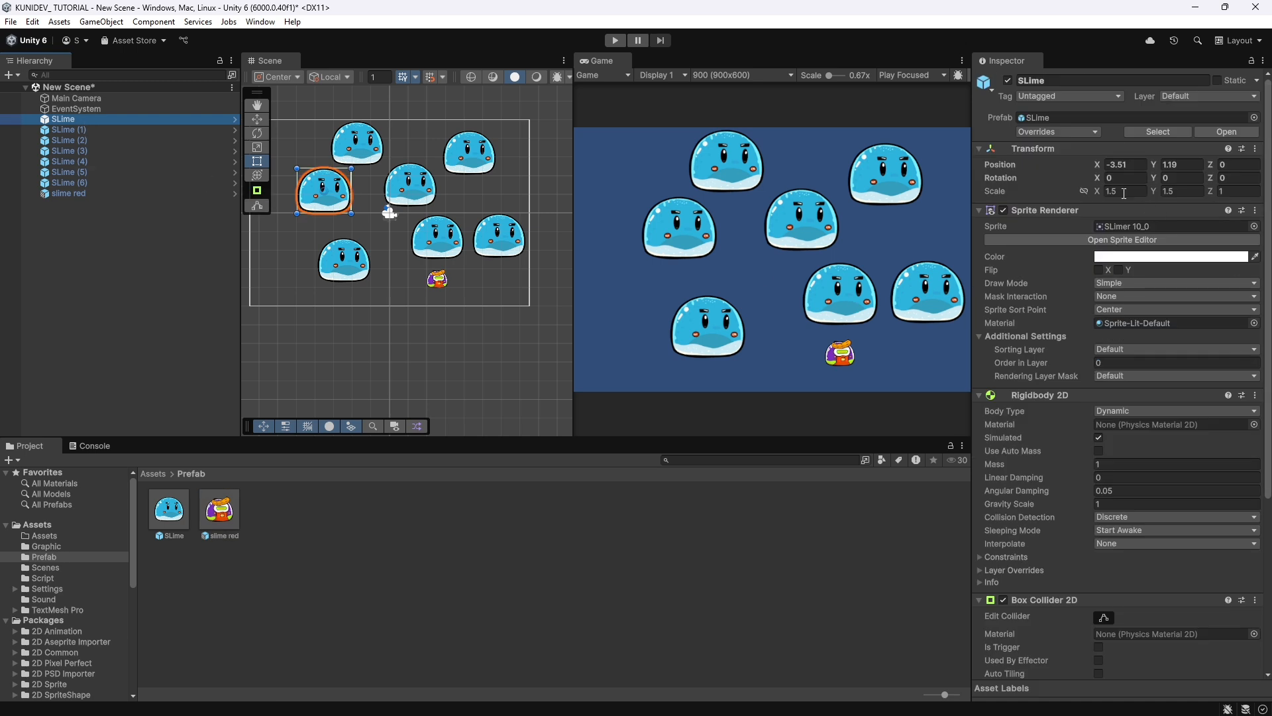
left_click(1124, 192)
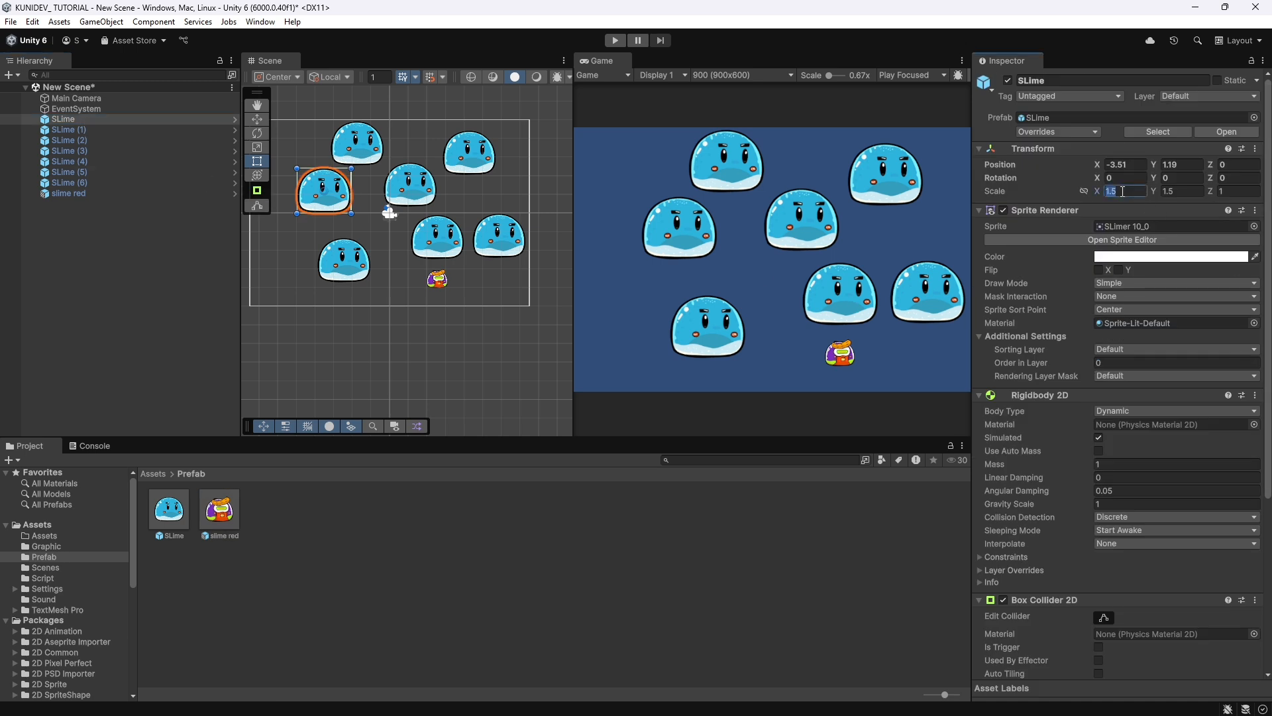
type("2")
left_click(1197, 190)
type("2")
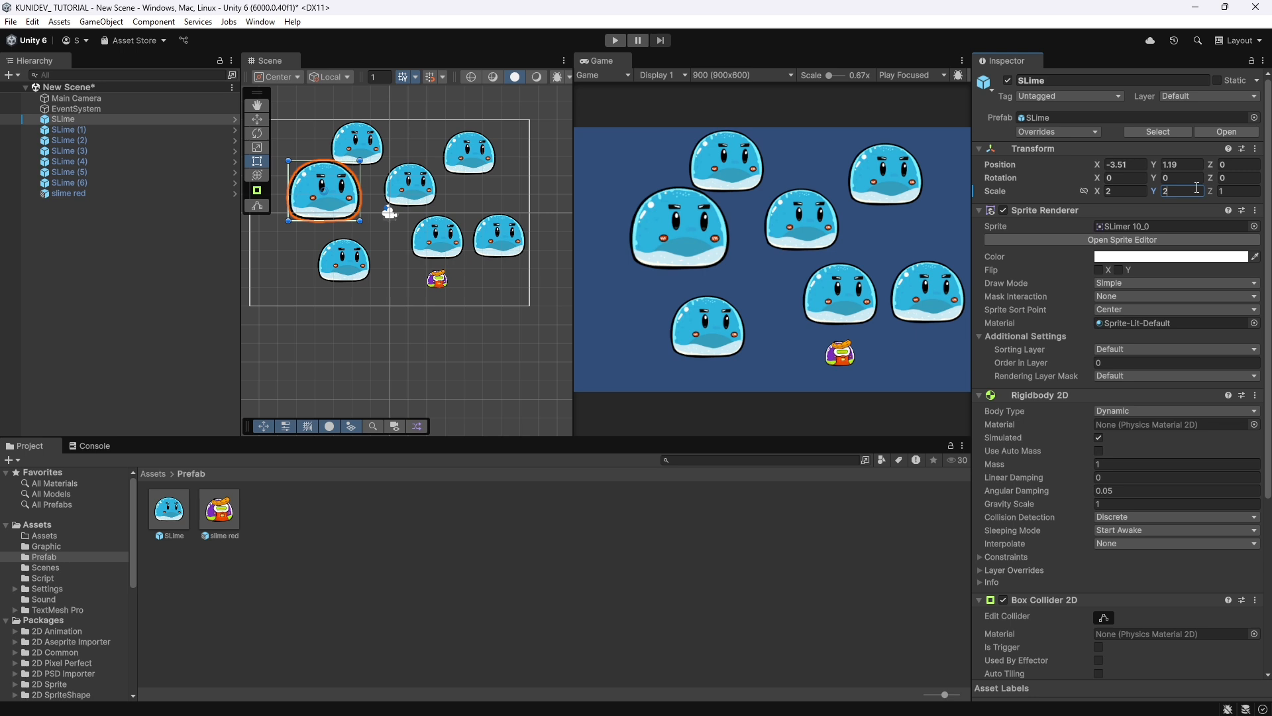
left_click(1096, 131)
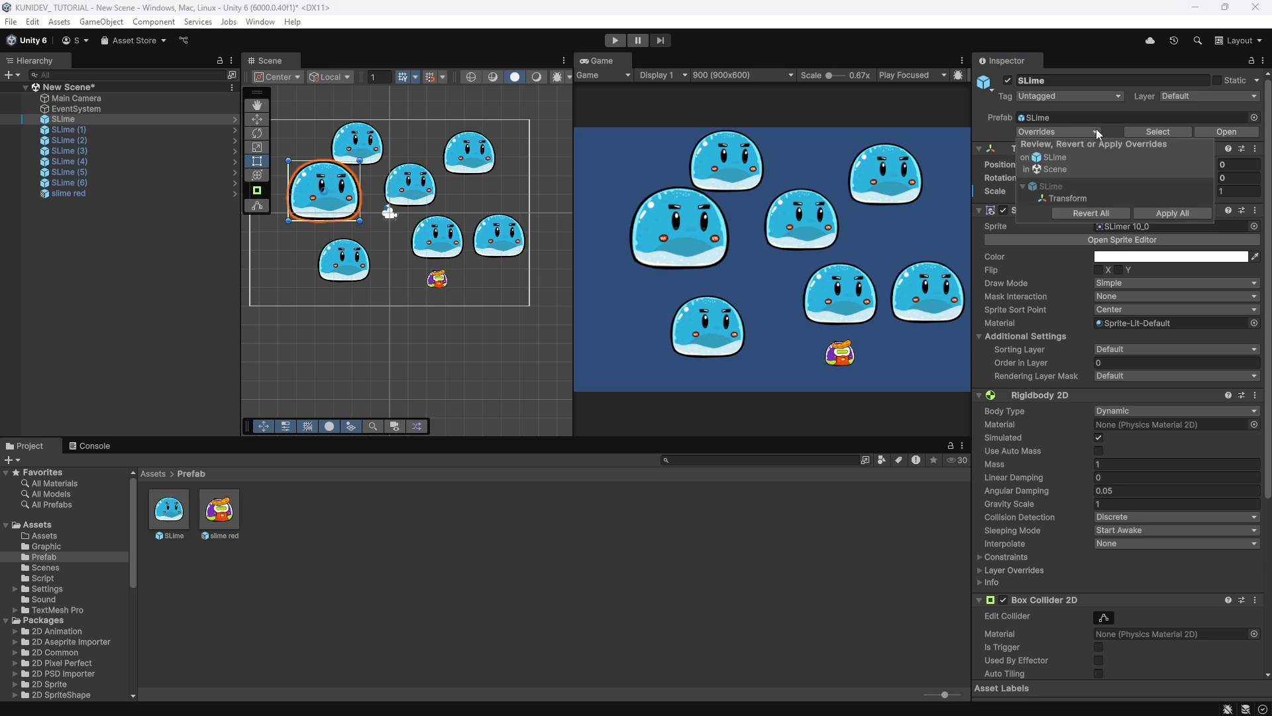
left_click(1175, 213)
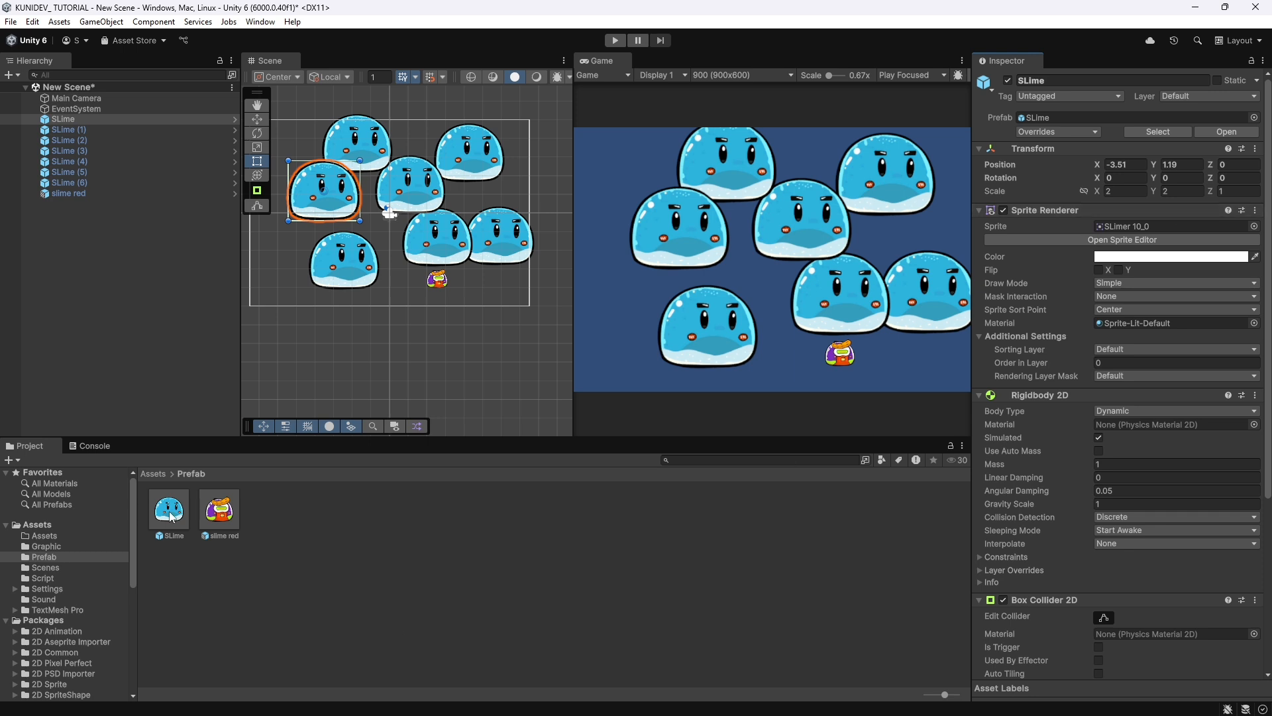
Move the first SLime instance to about X -5.02, Y 0.94 and shrink it to a scale of about 1.58 by 1.69.
left_click(210, 512)
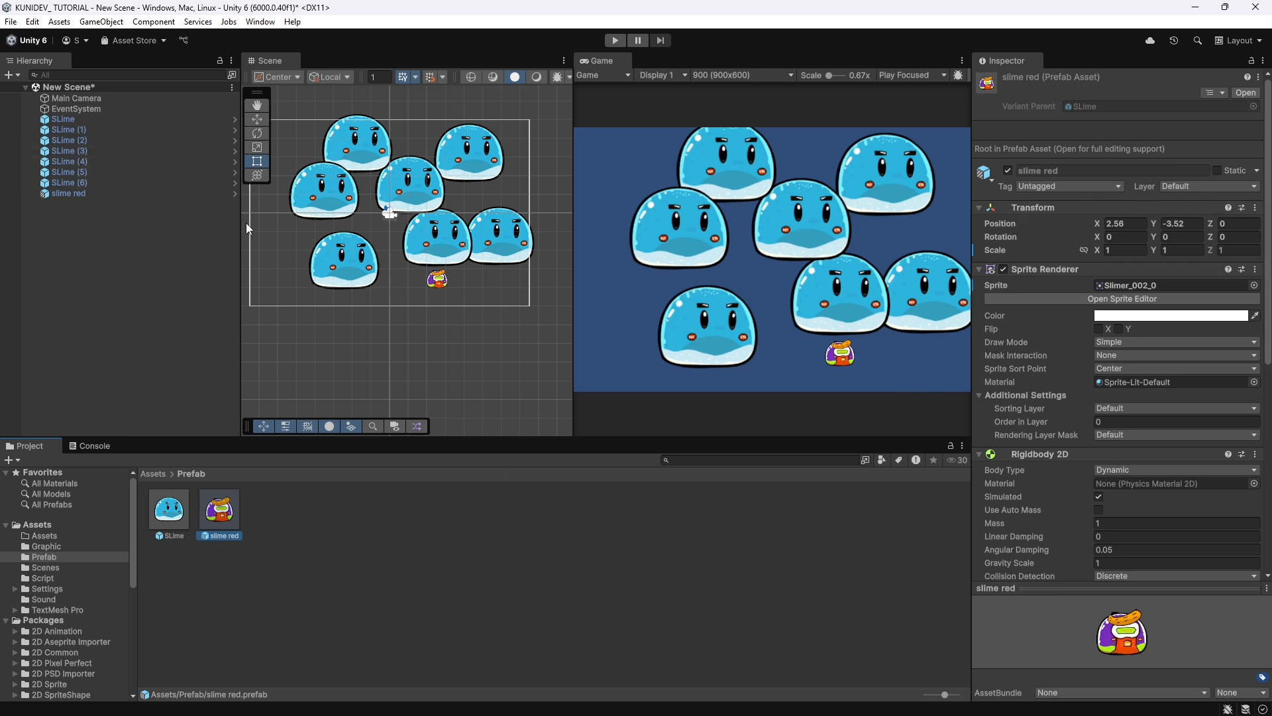
left_click(71, 119)
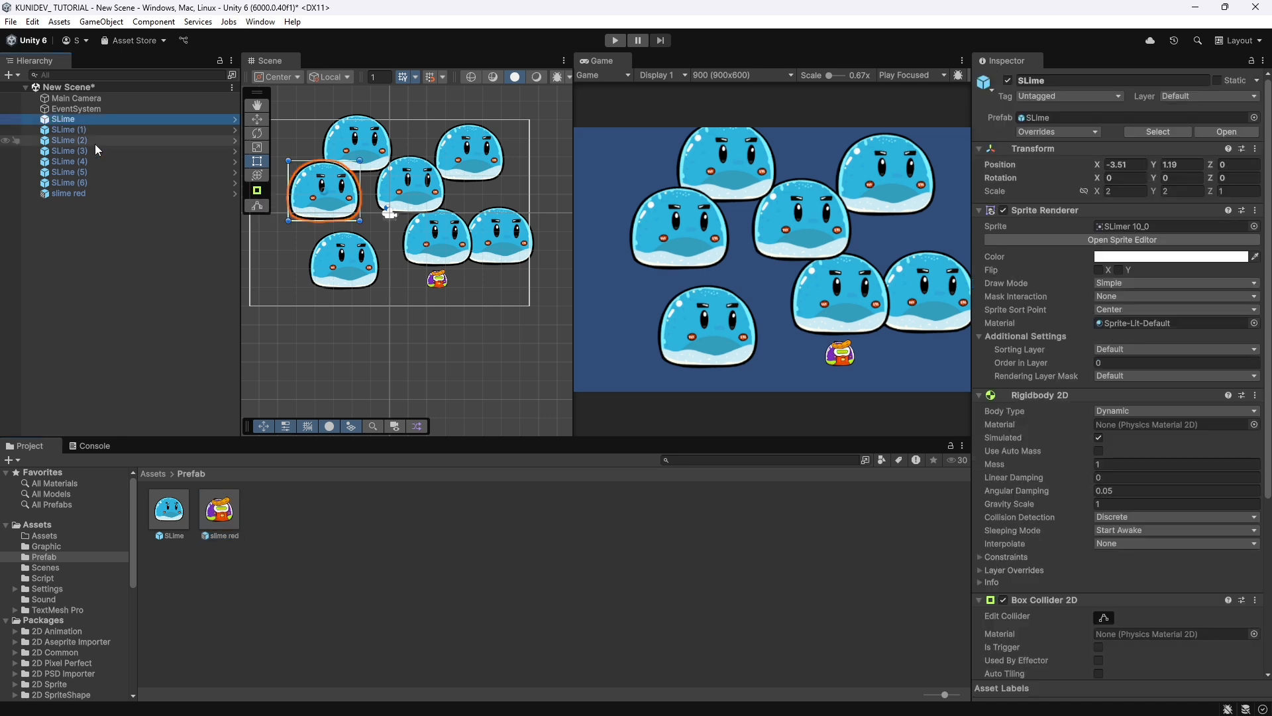
left_click_drag(345, 189, 324, 198)
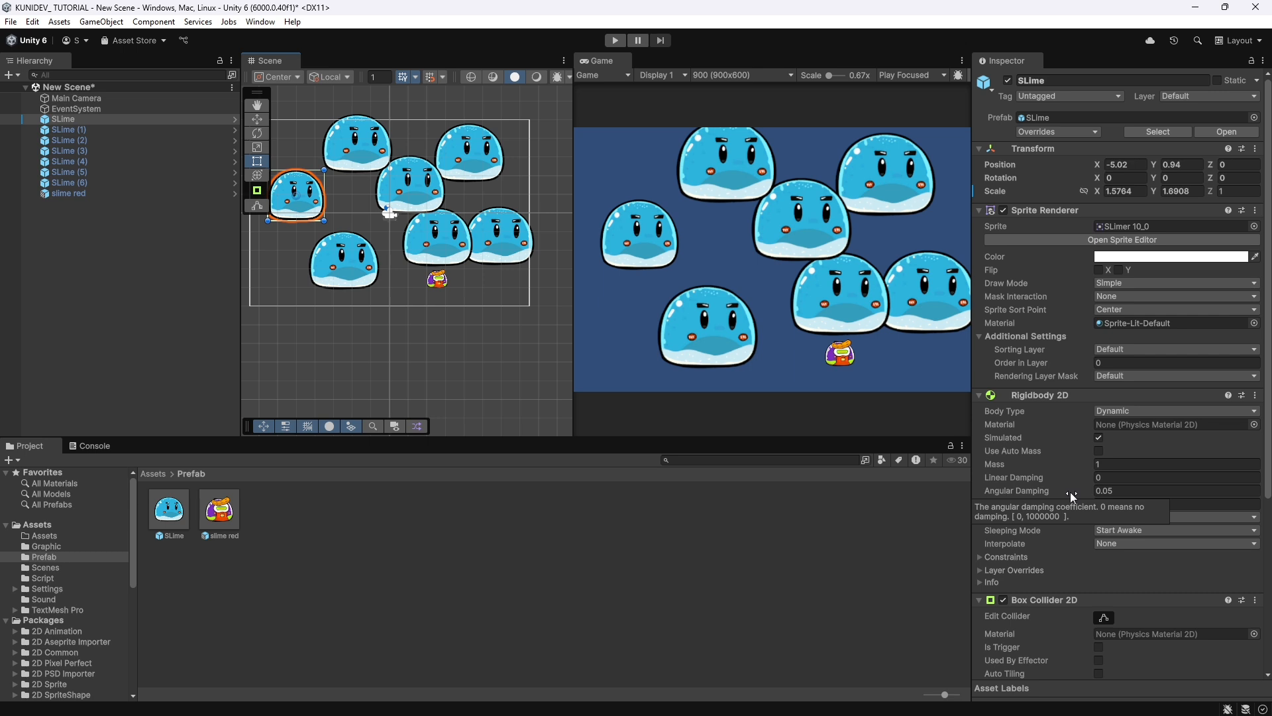